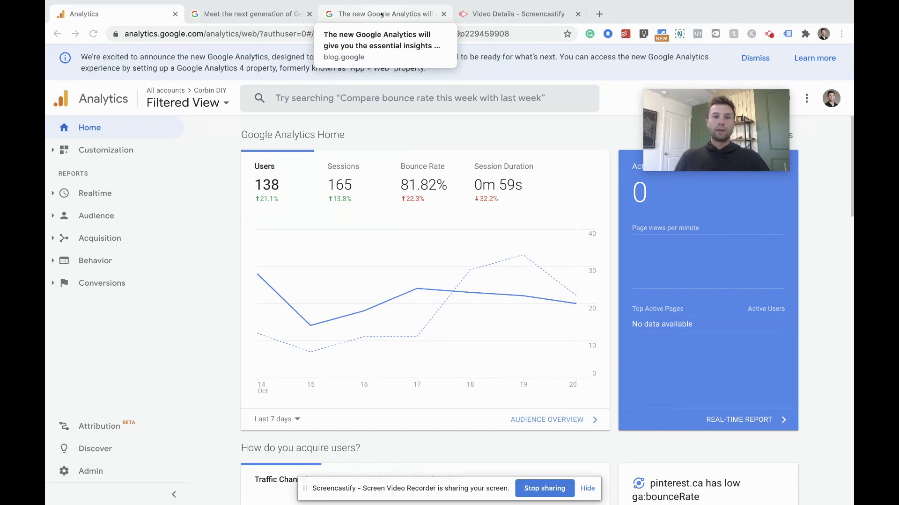
Step: Open the new Google Analytics blog article and highlight the Smarter insights heading
left_click(381, 15)
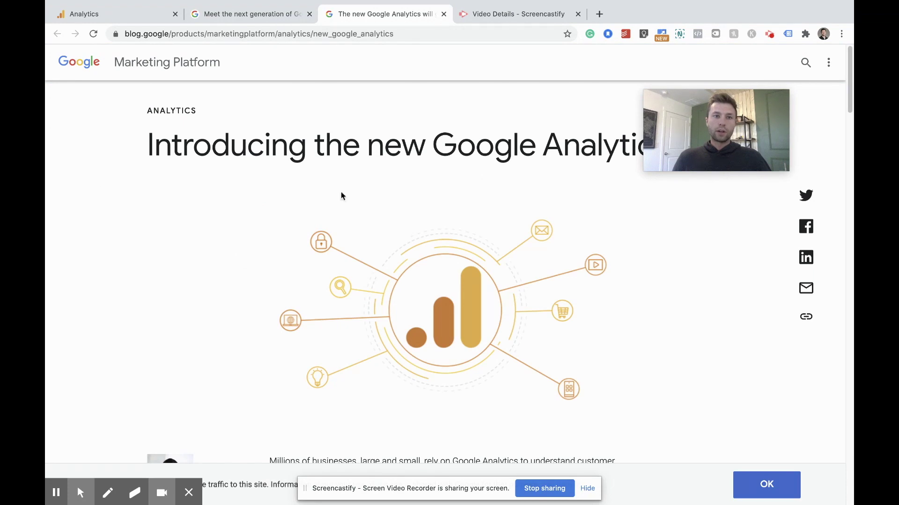
scroll(392, 196, "down", 1)
scroll(411, 191, "down", 10)
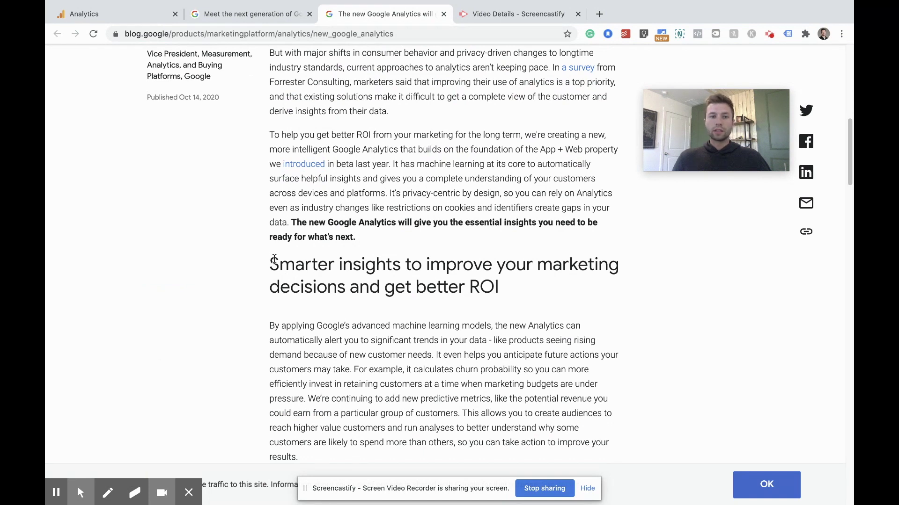
left_click_drag(271, 260, 526, 300)
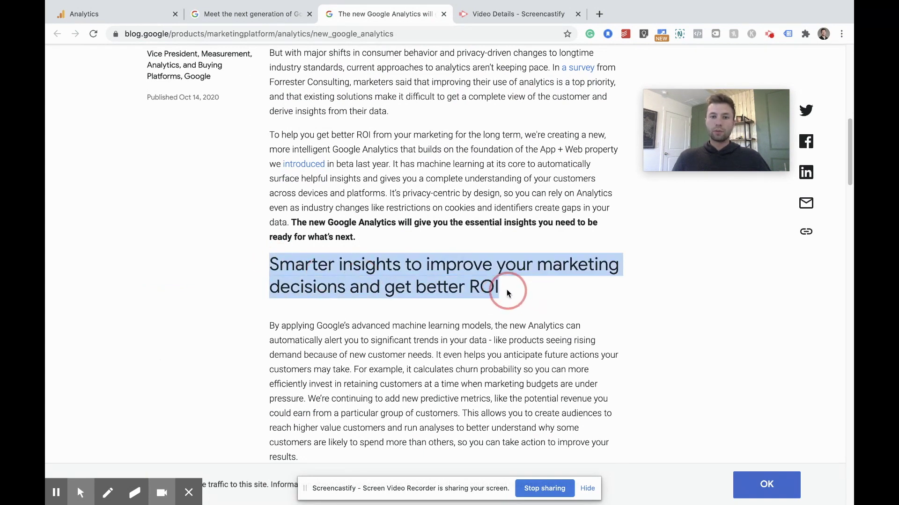
left_click_drag(506, 293, 483, 271)
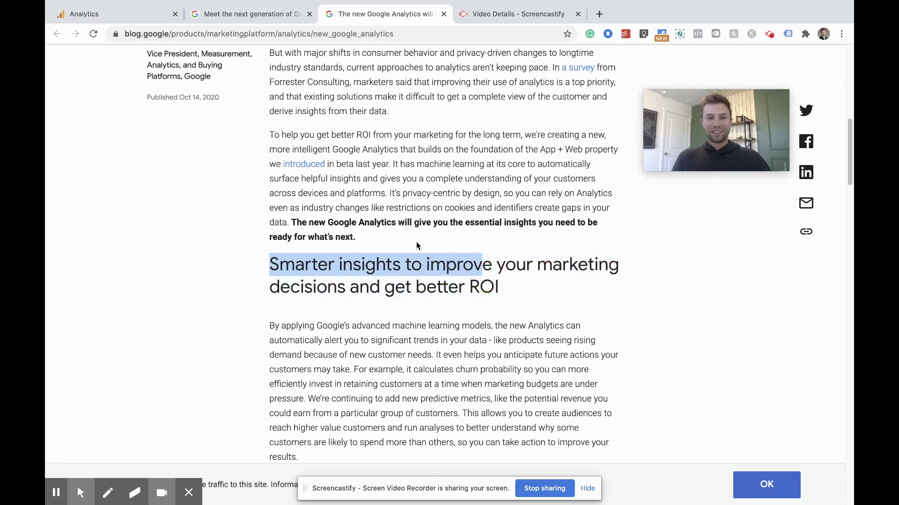
Step: Highlight the 'A more complete understanding' and 'Built for the long term' headings
scroll(418, 247, "down", 12)
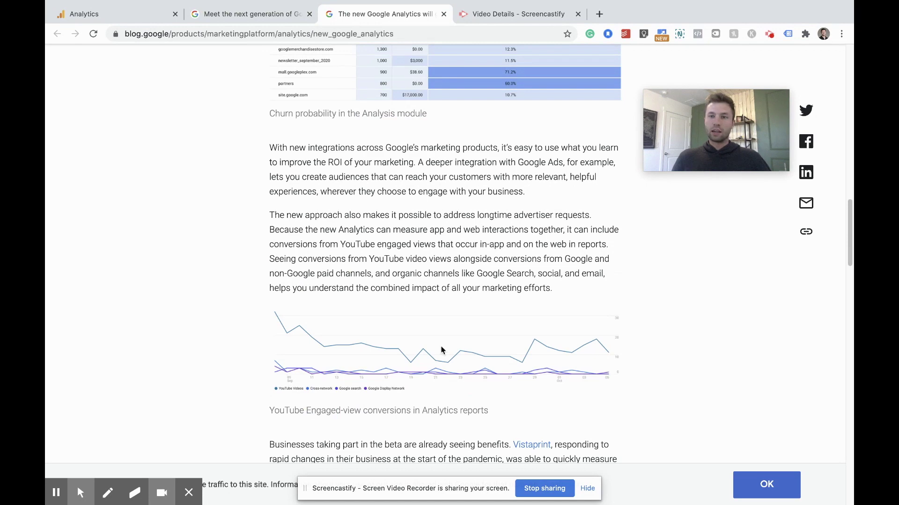
scroll(441, 302, "down", 7)
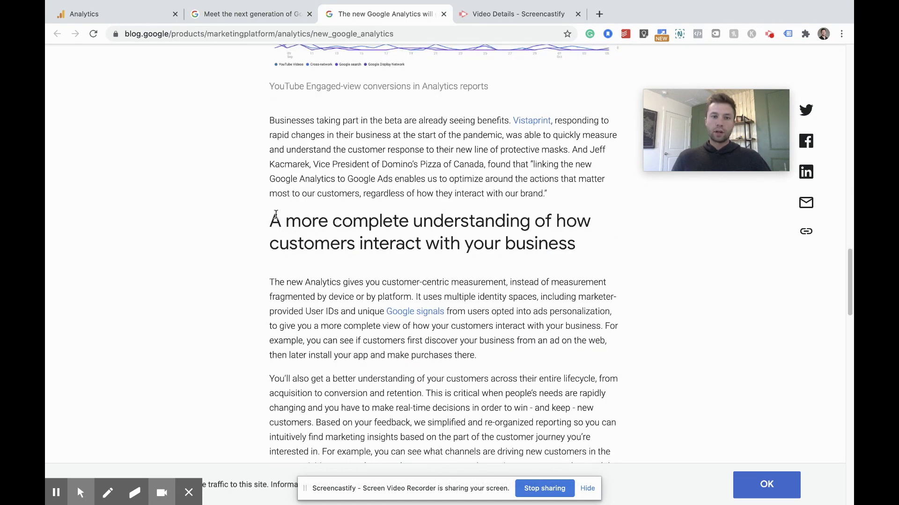
left_click_drag(275, 214, 596, 243)
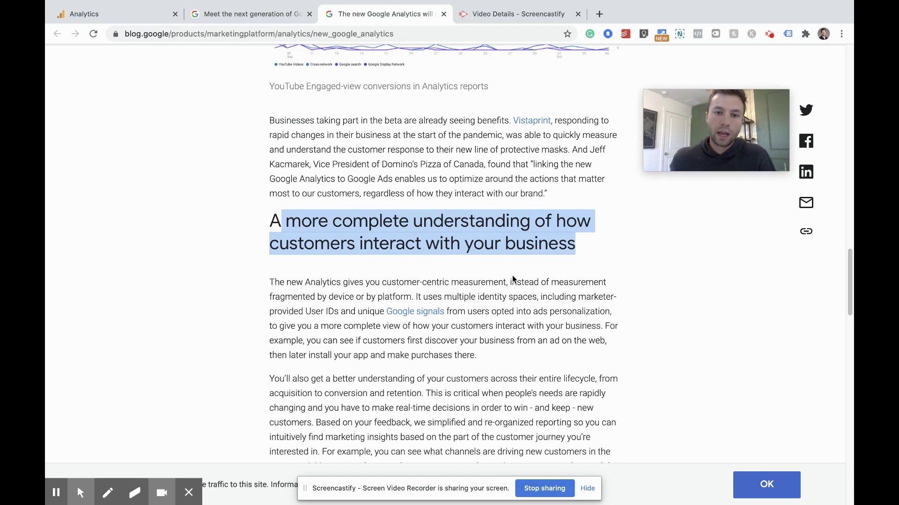
scroll(513, 280, "down", 10)
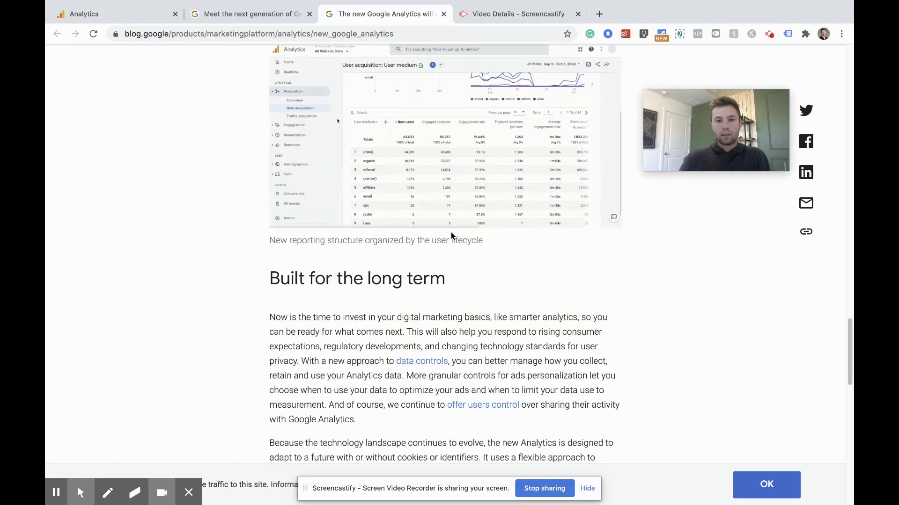
left_click_drag(268, 280, 451, 282)
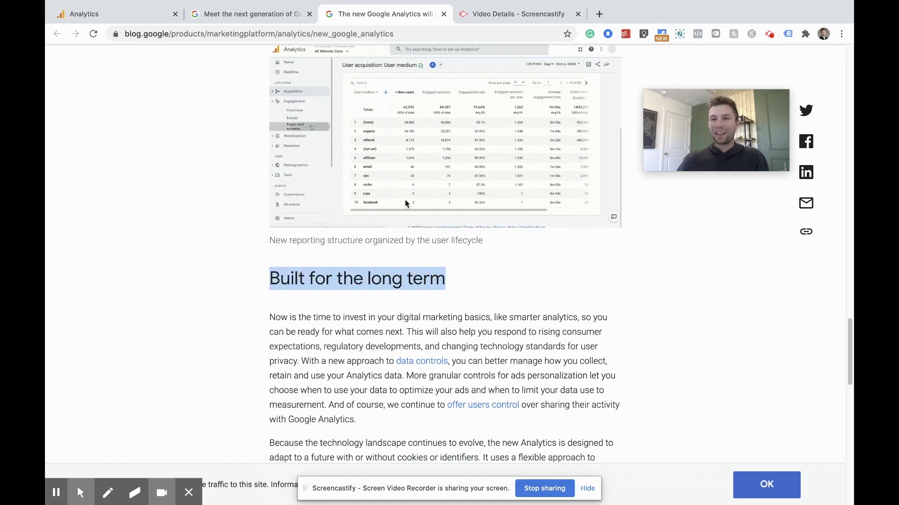
Step: Scroll back to the top of the article and return to the Analytics home dashboard
scroll(392, 192, "up", 15)
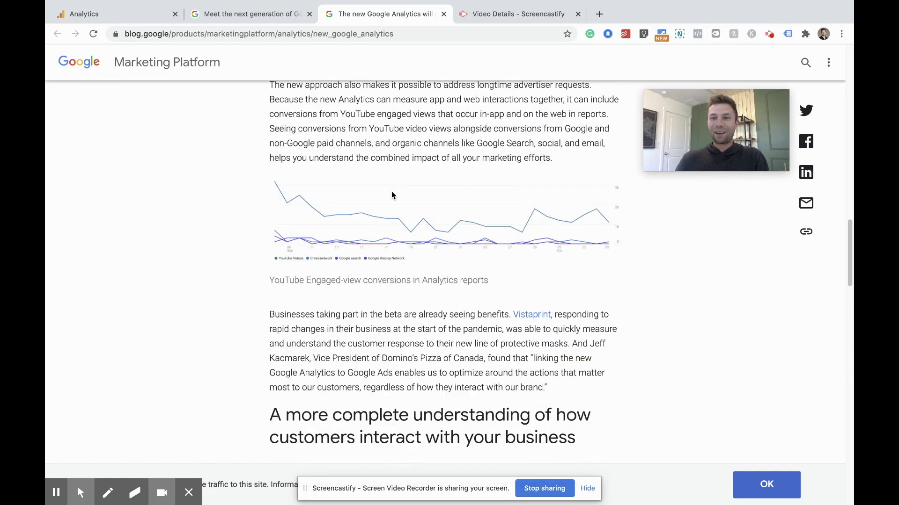
scroll(389, 196, "up", 10)
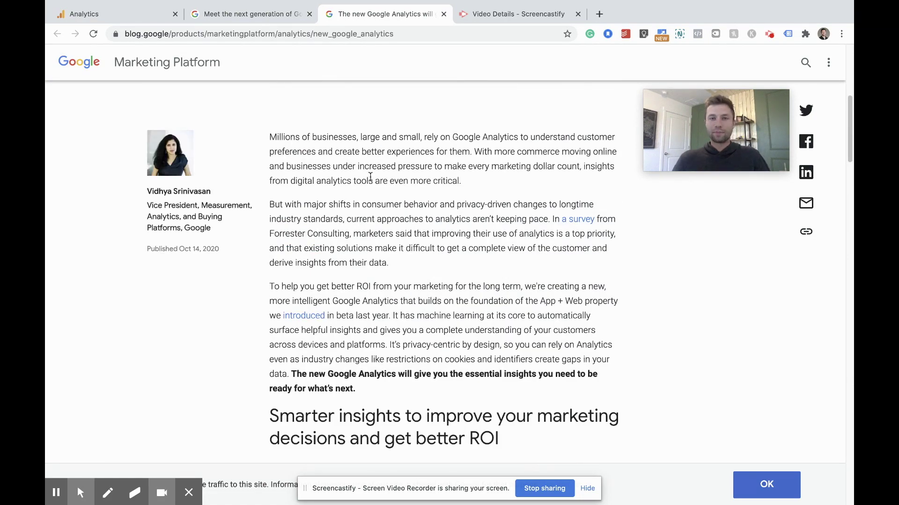
scroll(377, 181, "up", 3)
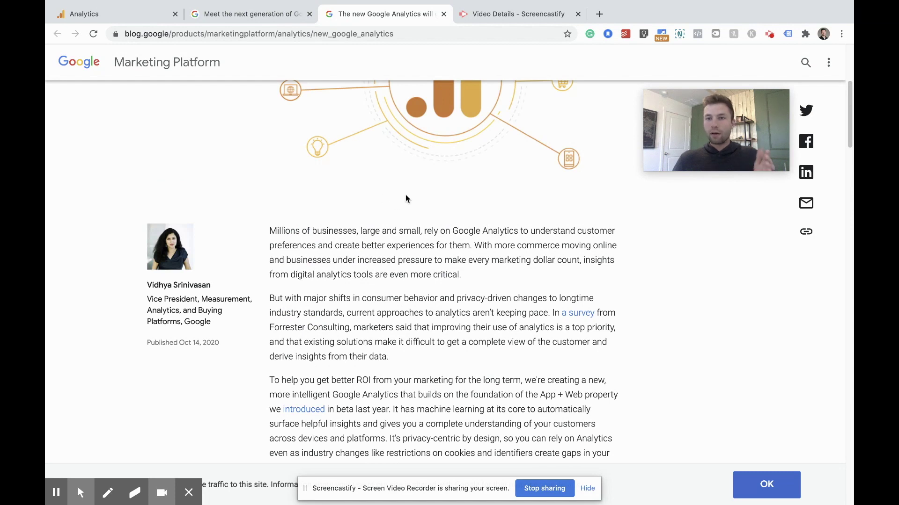
left_click(121, 18)
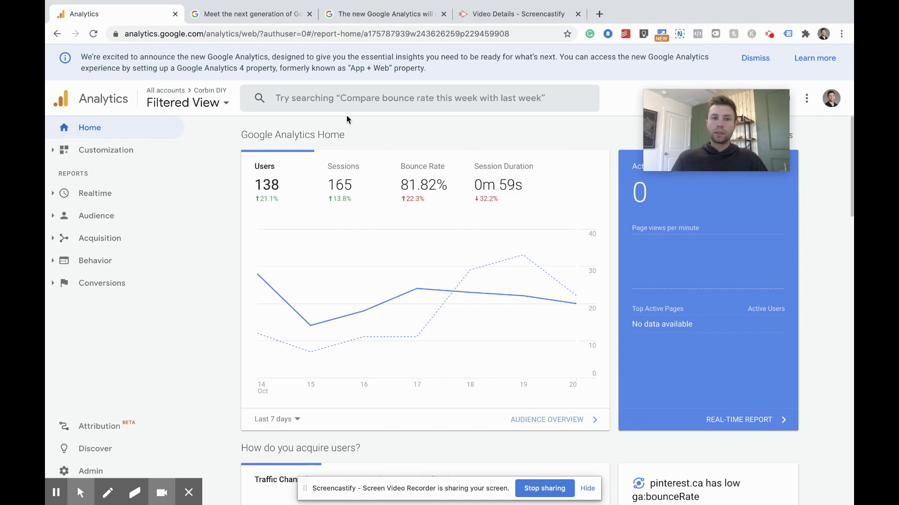
Step: Review the Home dashboard and collapse the left navigation pane to icons
scroll(222, 166, "down", 3)
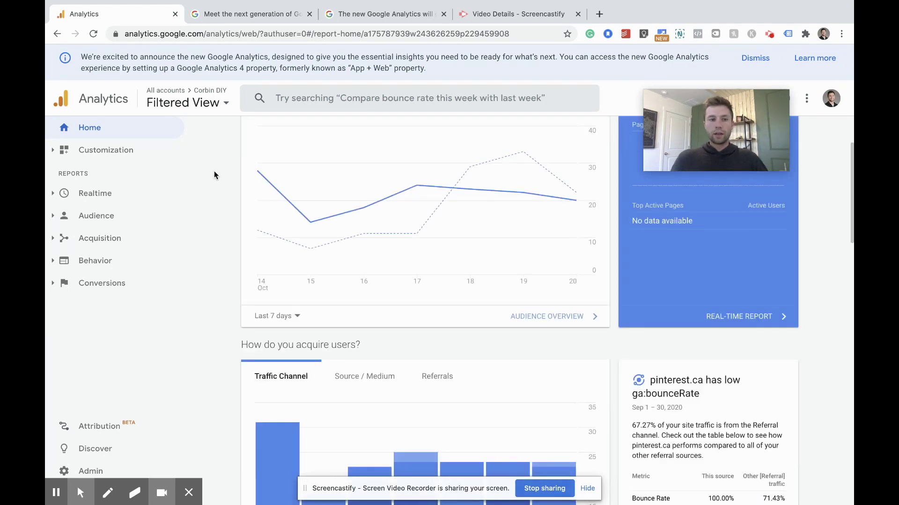
scroll(217, 175, "up", 3)
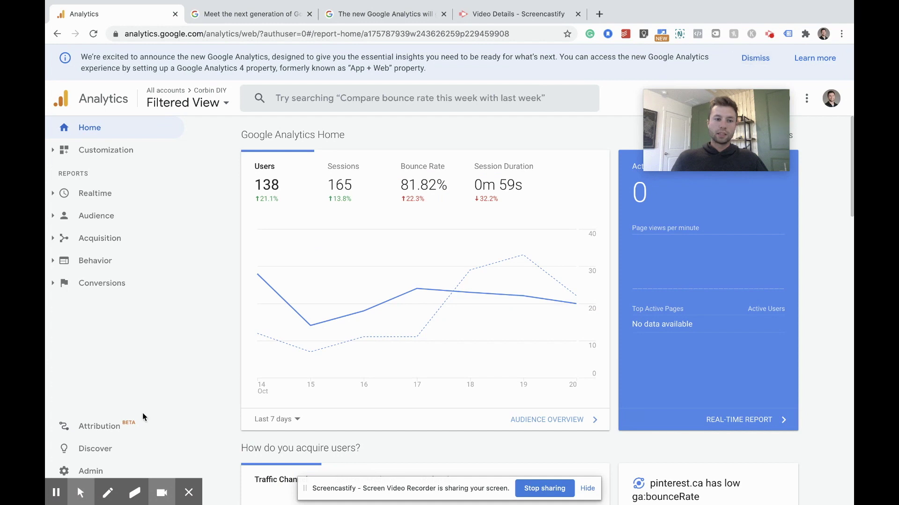
left_click(80, 493)
left_click(164, 370)
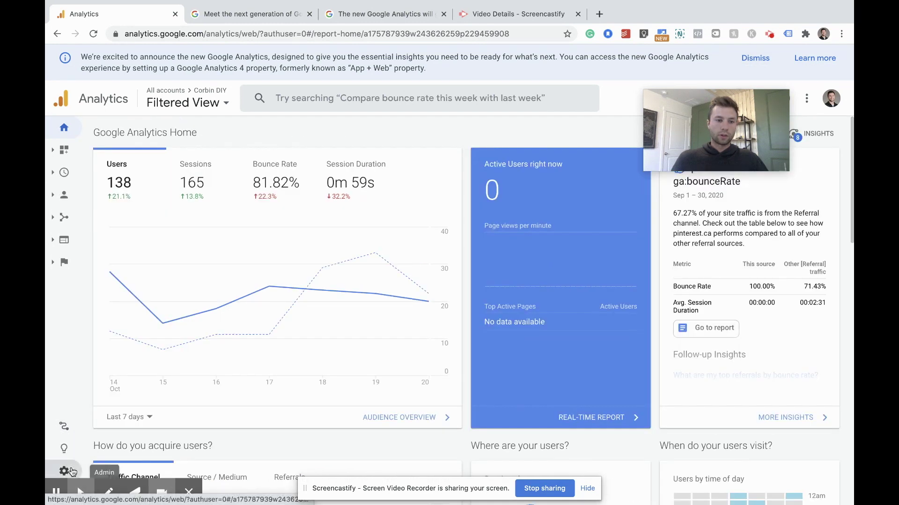
Step: Open the Admin settings from the gear at the bottom-left of the navigation
left_click(70, 471)
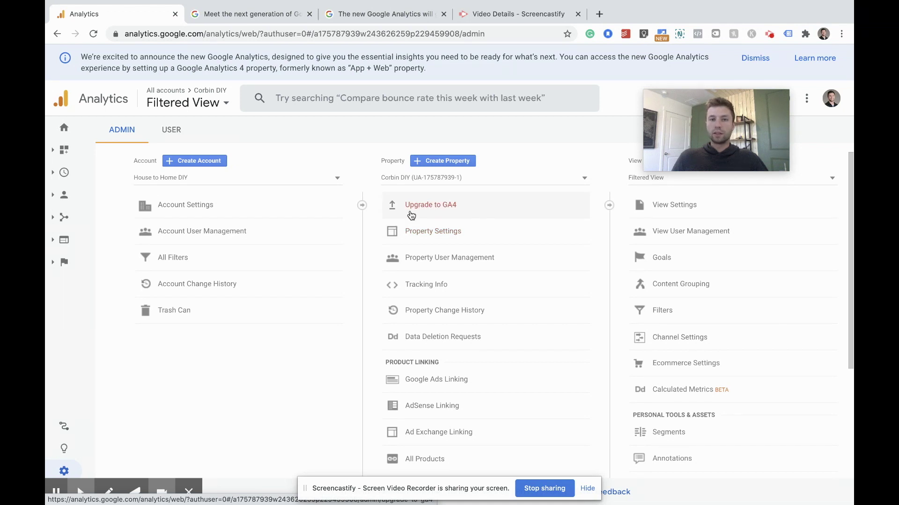
Step: Open Upgrade to GA4 and read it, highlighting that the old property keeps collecting data
left_click(426, 206)
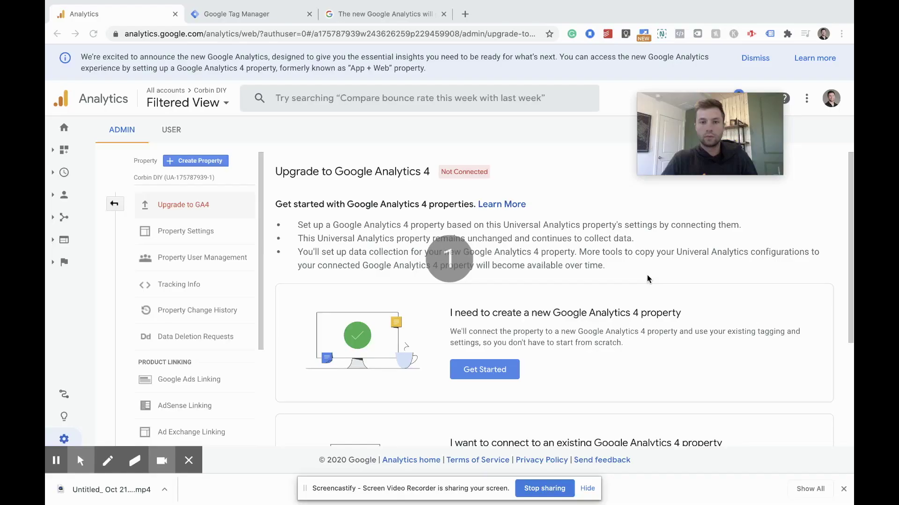
scroll(654, 275, "down", 1)
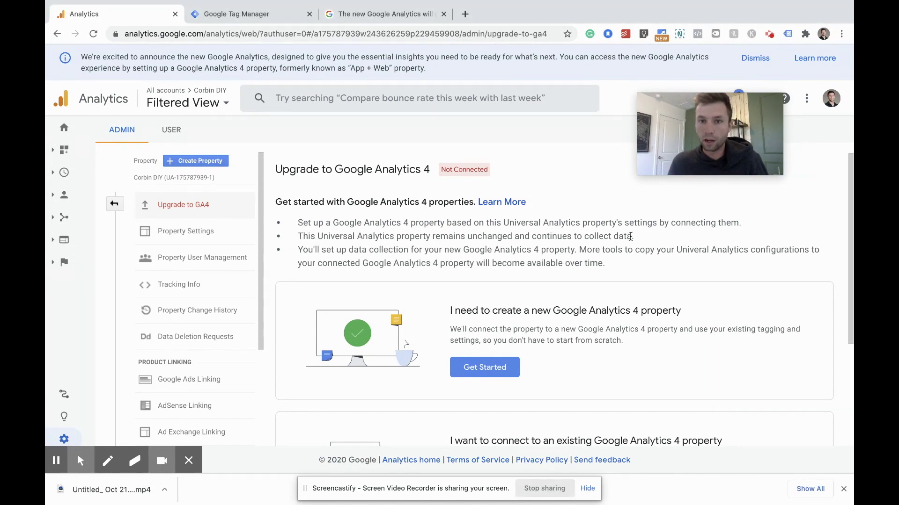
mouse_move(631, 236)
left_mouse_down()
mouse_move(307, 237)
mouse_move(567, 224)
mouse_move(640, 241)
left_mouse_up()
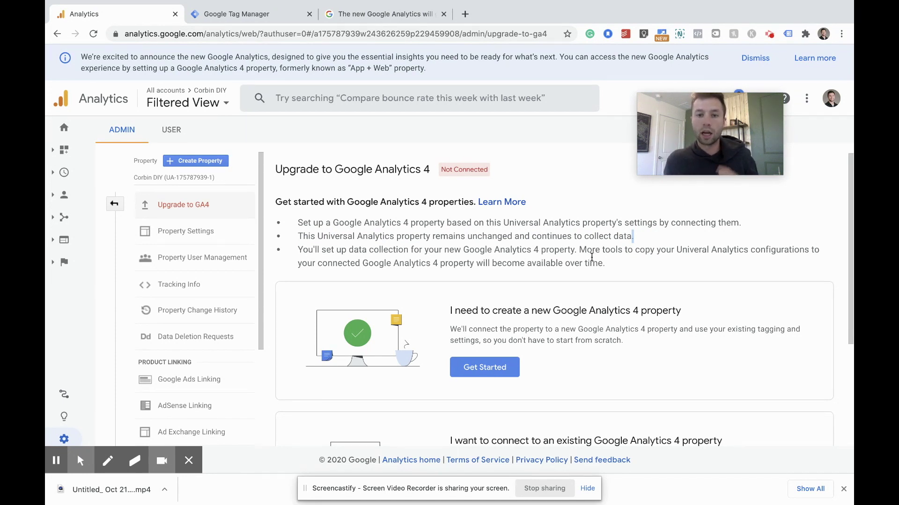
scroll(477, 309, "down", 1)
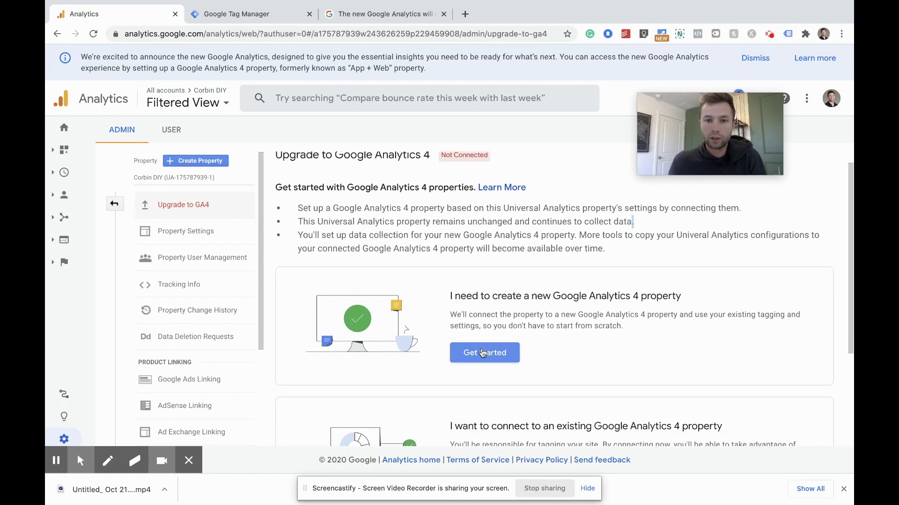
scroll(484, 349, "down", 3)
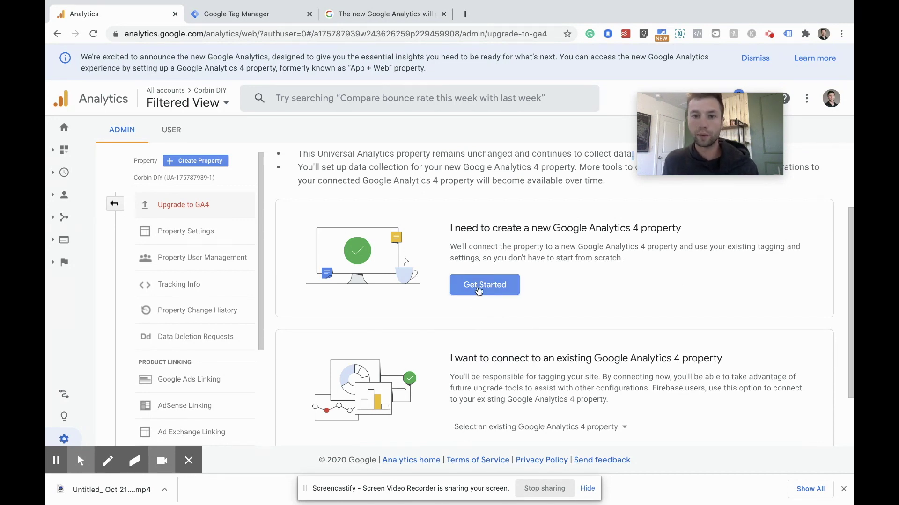
scroll(478, 291, "up", 1)
Step: Create a new GA4 property, leaving the disabled existing-tags option unchecked
left_click(484, 336)
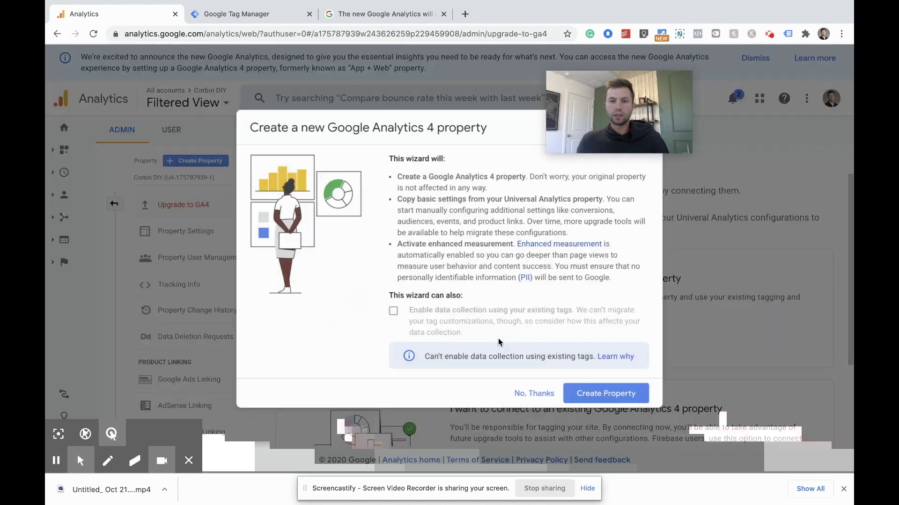
left_click(393, 313)
left_click(393, 315)
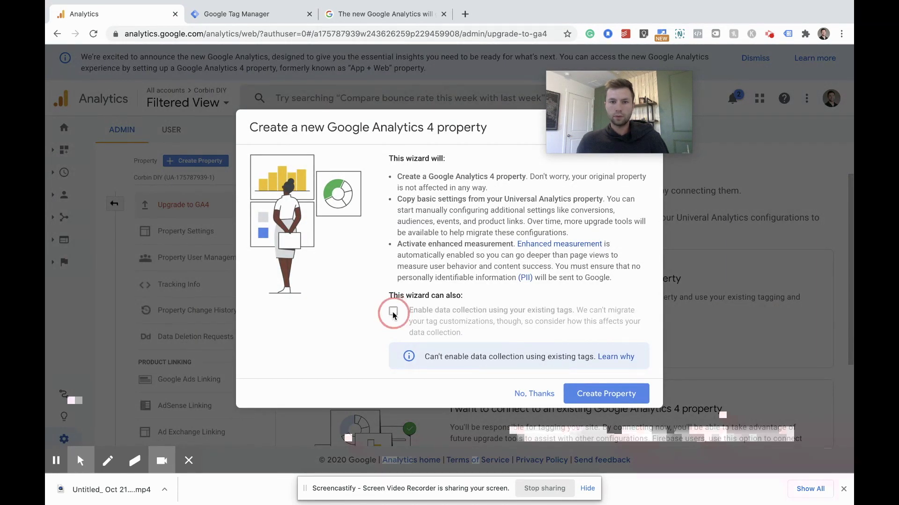
left_click(591, 393)
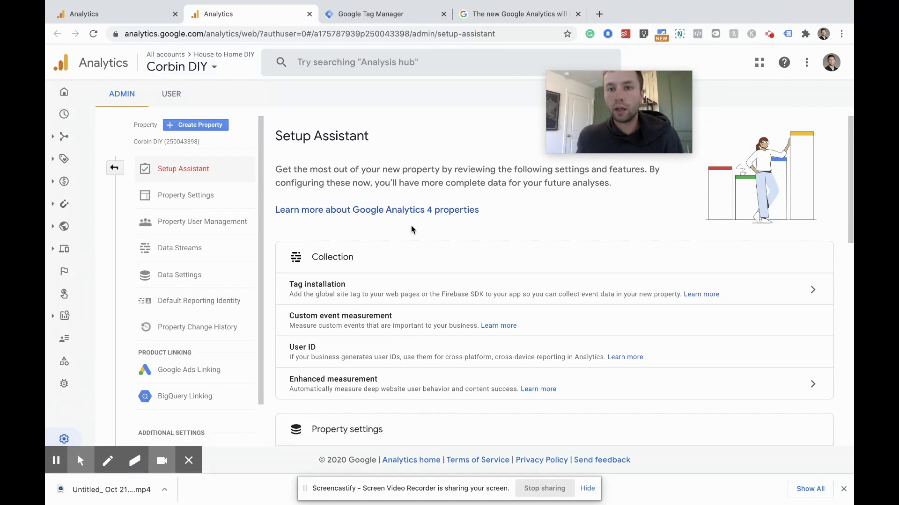
Step: Switch to the Corbin DIY 250043398 property from the account list
scroll(402, 182, "down", 1)
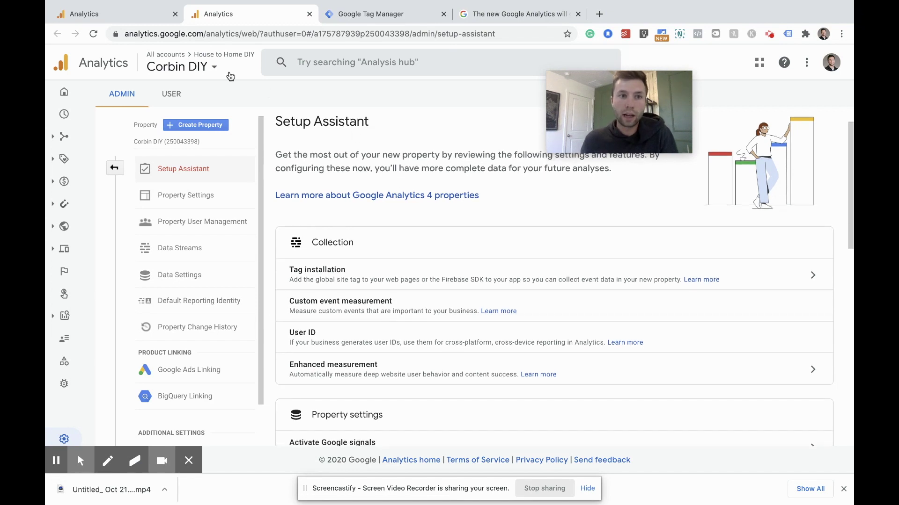
left_click(228, 70)
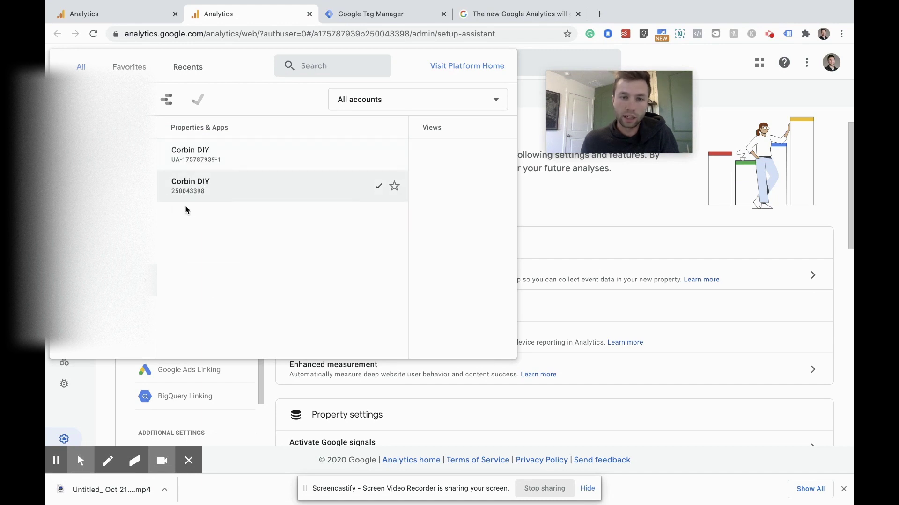
left_click(230, 191)
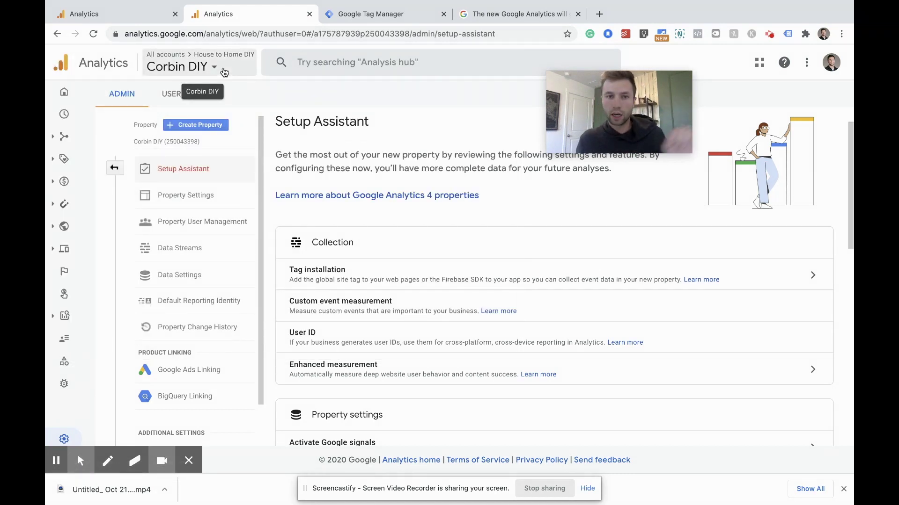
Step: Go through Tag installation to Data Streams and open the My Website stream
scroll(489, 154, "down", 1)
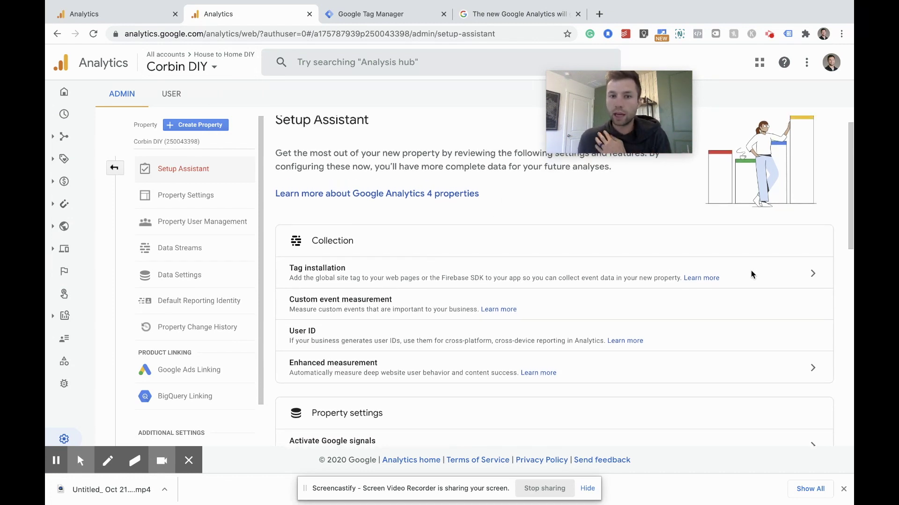
left_click(788, 278)
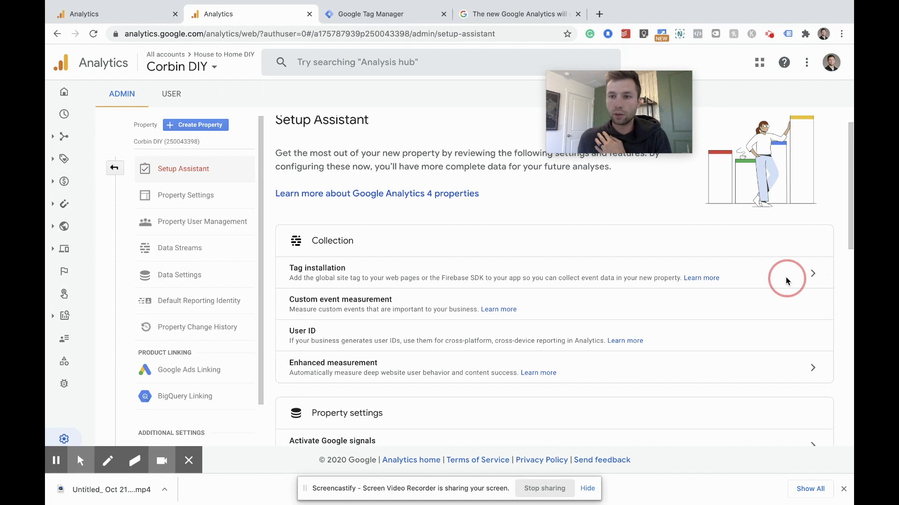
left_click(811, 274)
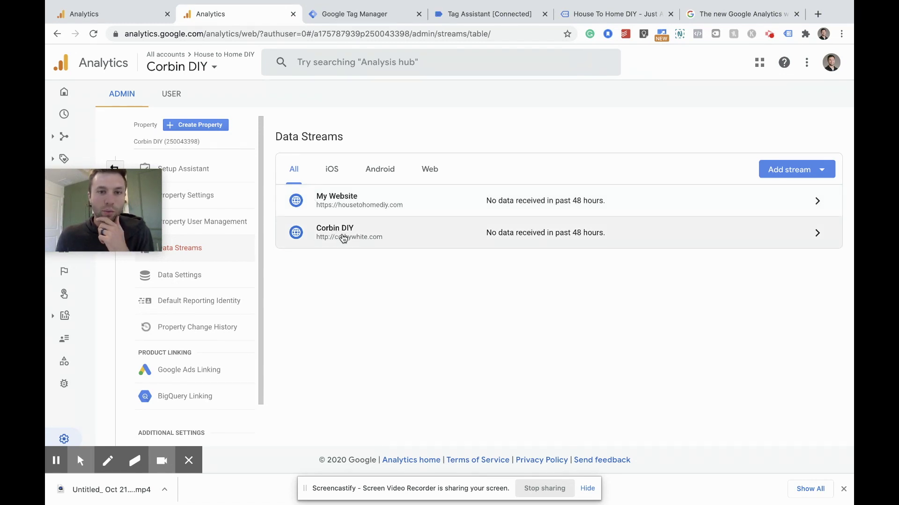
left_click(383, 201)
Step: Select the Measurement ID G-PK0SDP8RWJ and scroll down to the tagging options
triple_click(646, 130)
key("super+c")
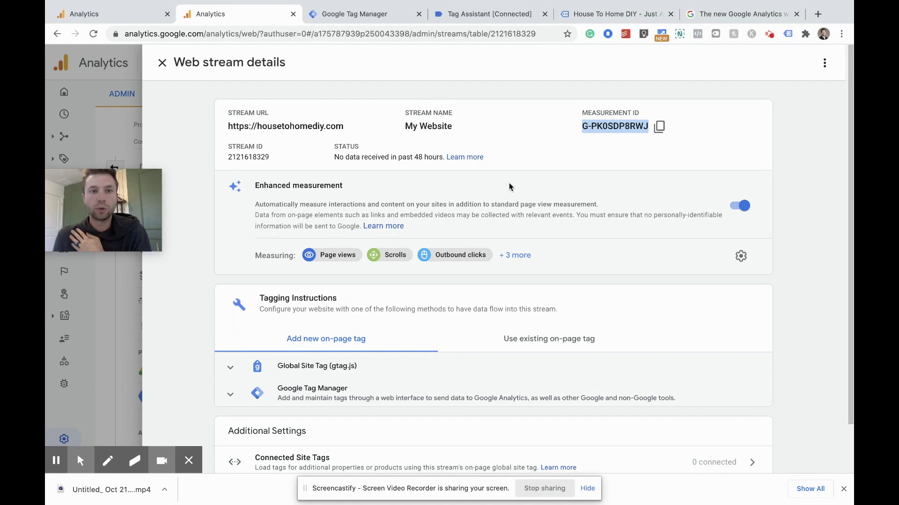
scroll(509, 184, "down", 2)
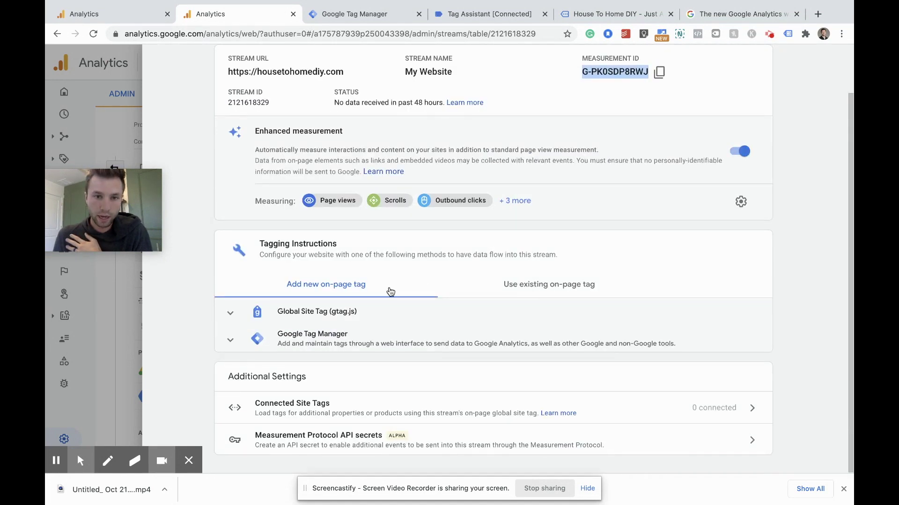
Step: Show the existing on-page tag instructions and expand the Google Analytics section
left_click(543, 286)
scroll(502, 311, "down", 1)
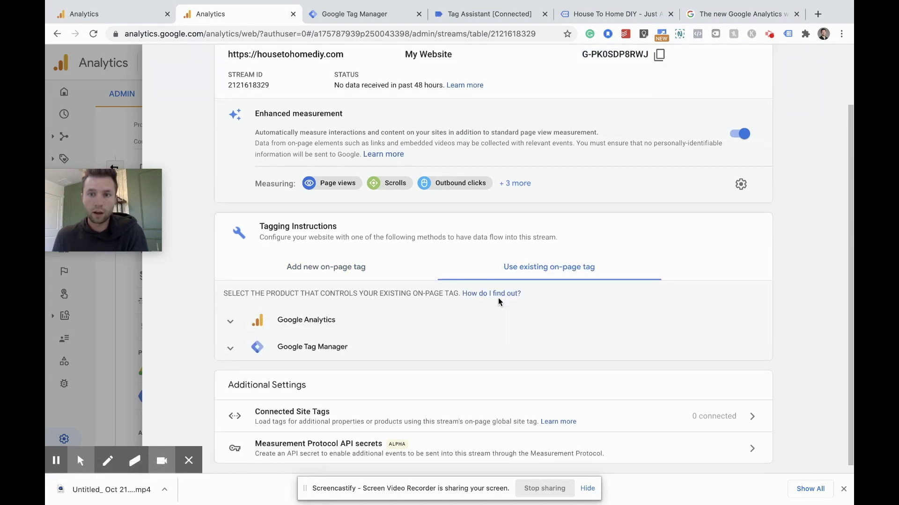
left_click(233, 323)
left_click_drag(279, 347, 429, 430)
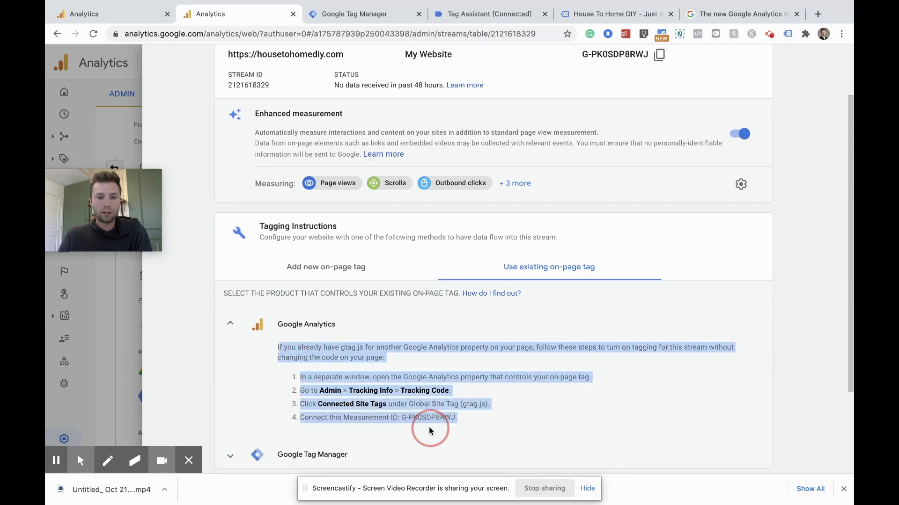
scroll(246, 384, "down", 3)
Step: Expand and review the Google Tag Manager setup steps, then move to the Tag Manager workspace
left_click(234, 374)
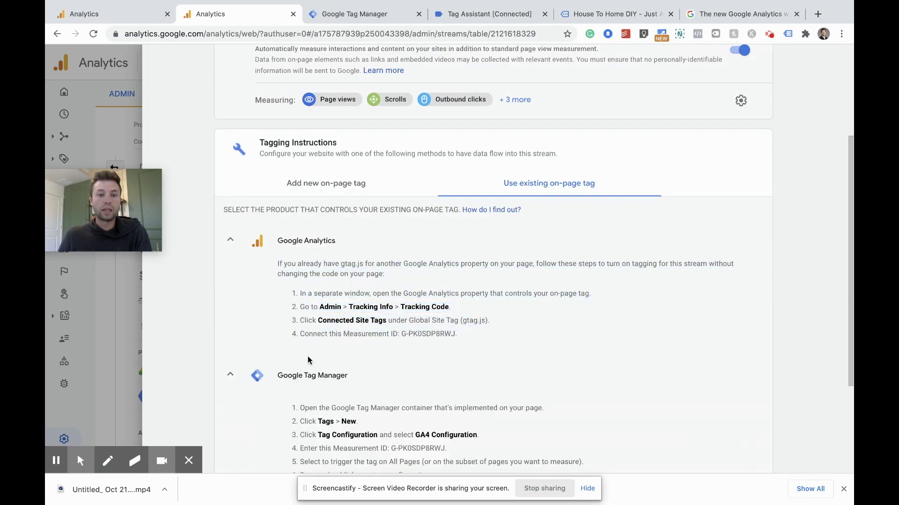
scroll(305, 361, "down", 3)
left_click_drag(289, 312, 373, 380)
scroll(451, 315, "up", 1)
scroll(450, 315, "up", 5)
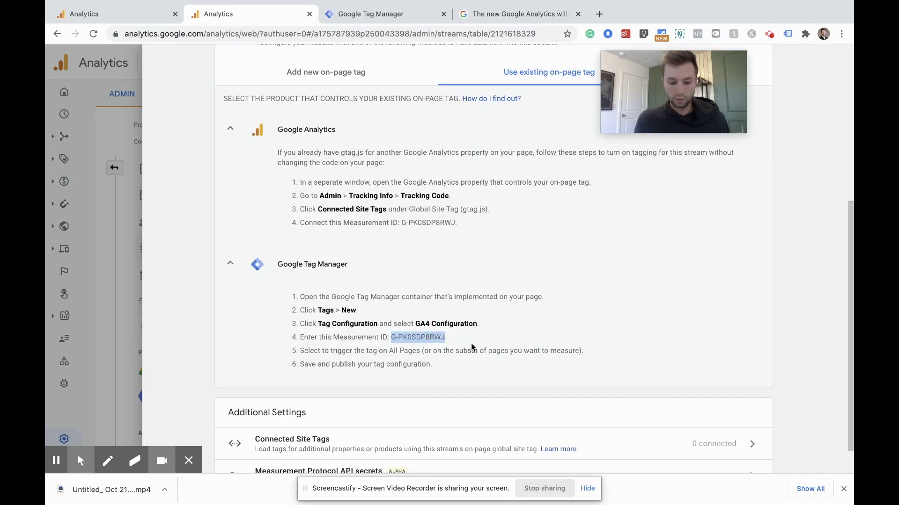
left_click(369, 14)
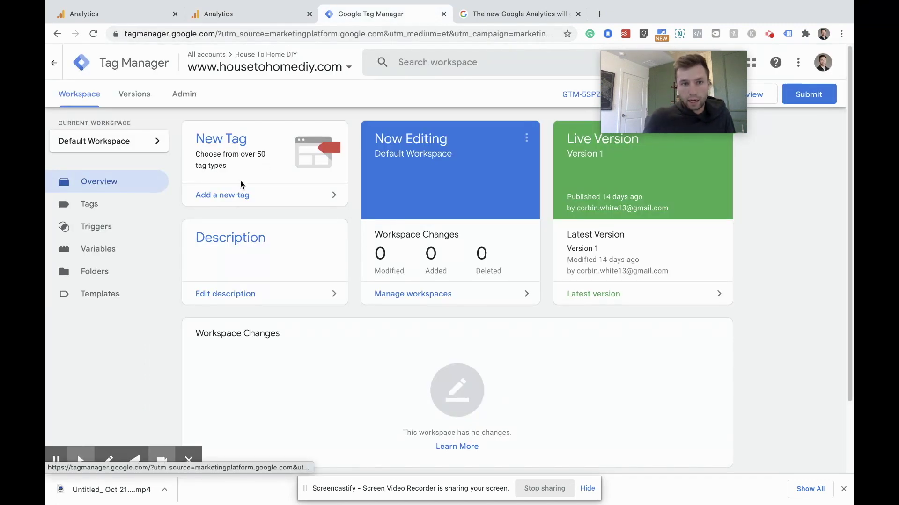
Step: Create a new Tag Manager tag named GA4
left_click(235, 196)
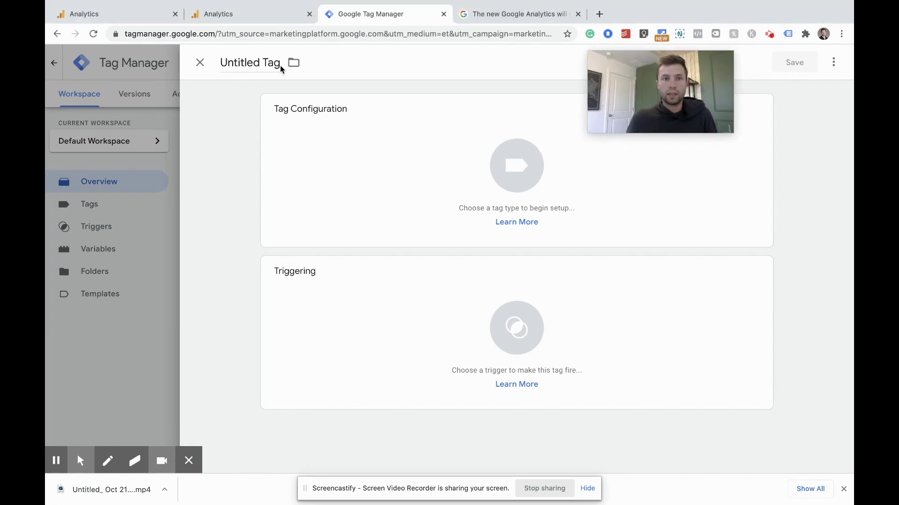
left_click_drag(279, 63, 222, 63)
key("BackSpace")
type("G")
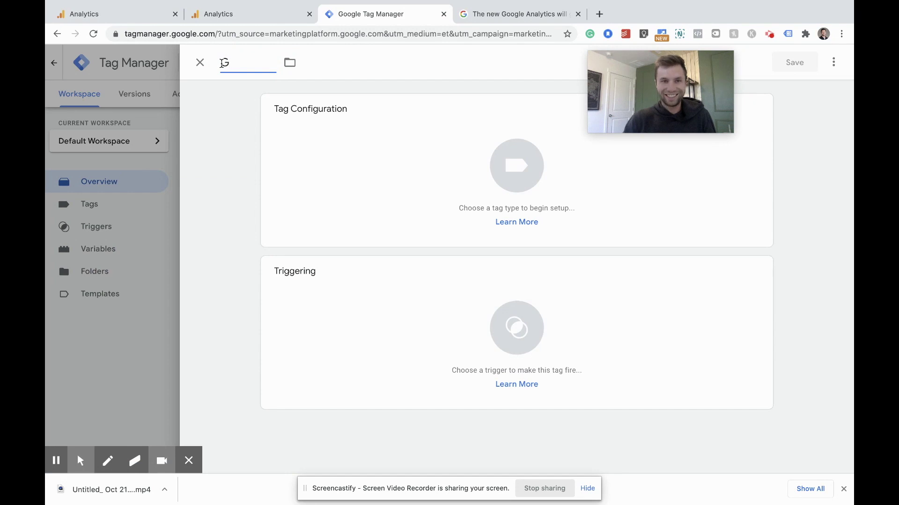
type("A4")
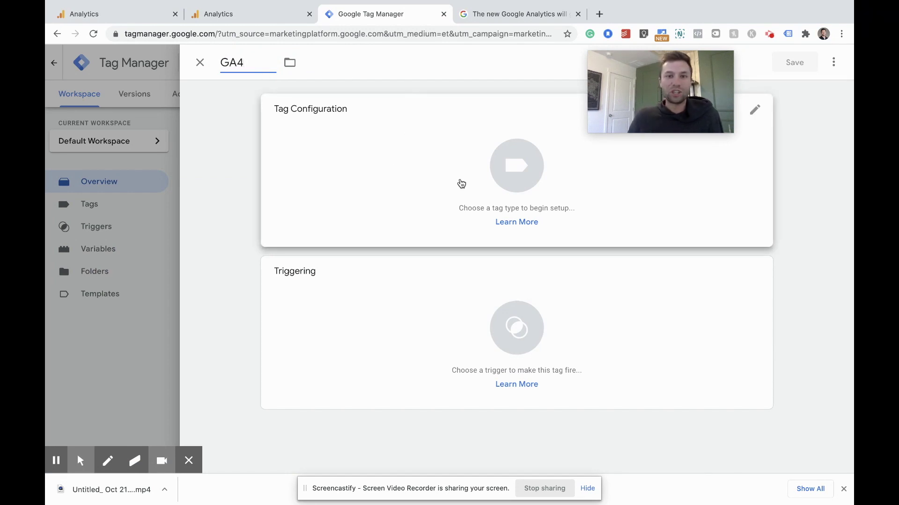
Step: Set the tag type to Google Analytics: GA4 Configuration
left_click(419, 153)
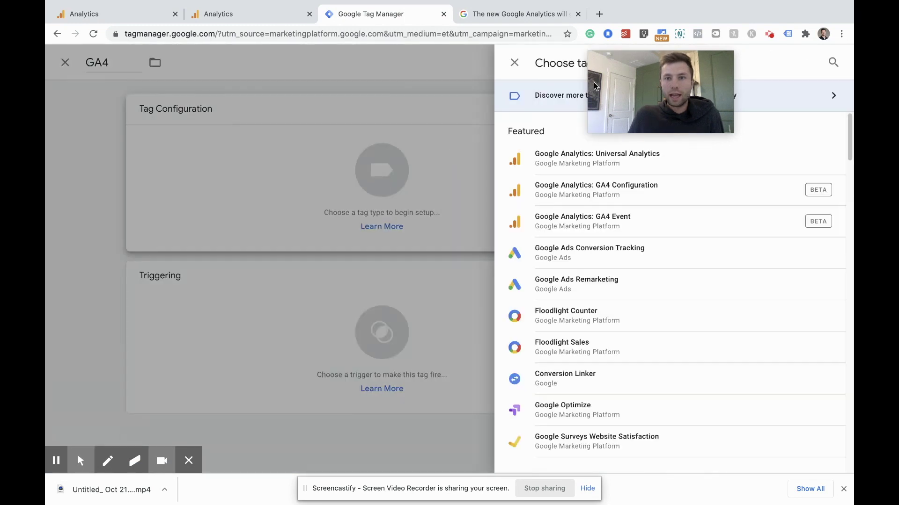
left_click_drag(657, 77, 391, 80)
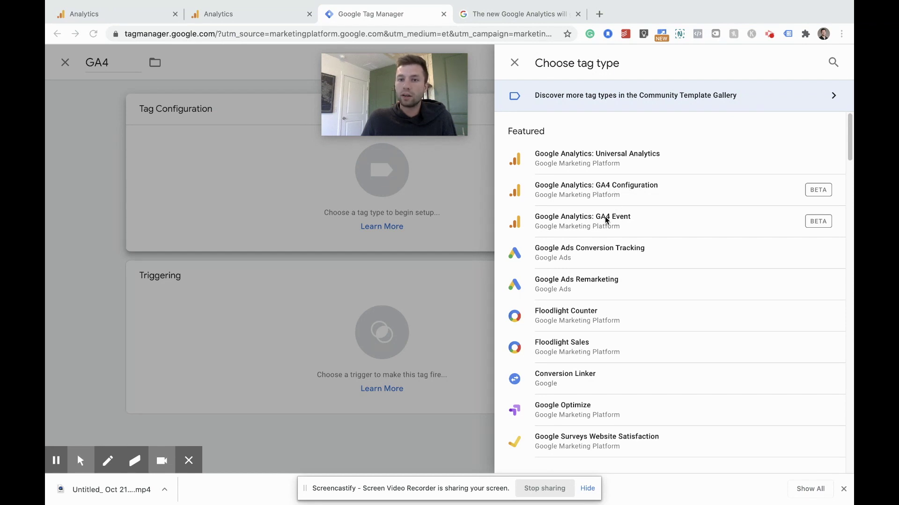
left_click(583, 193)
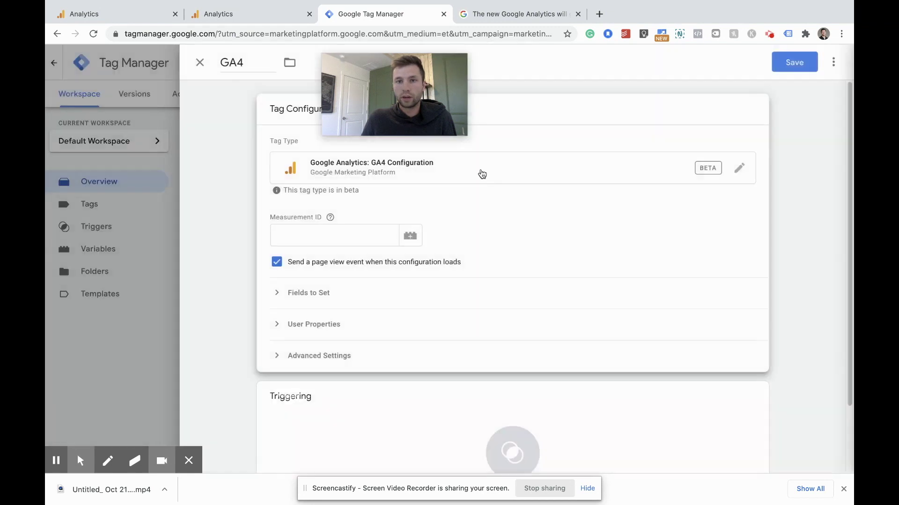
left_click(328, 235)
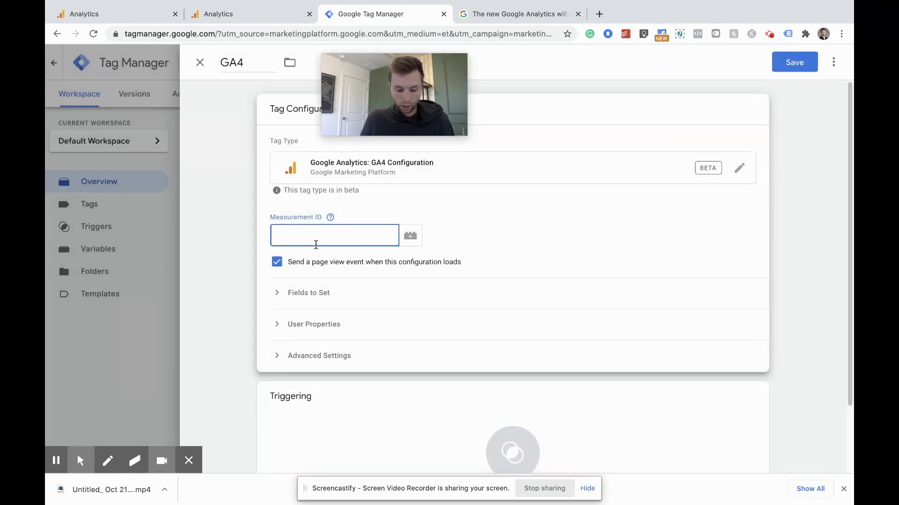
Step: Paste Measurement ID G-PK0SDP8RWJ into the GA4 tag
key("super+v")
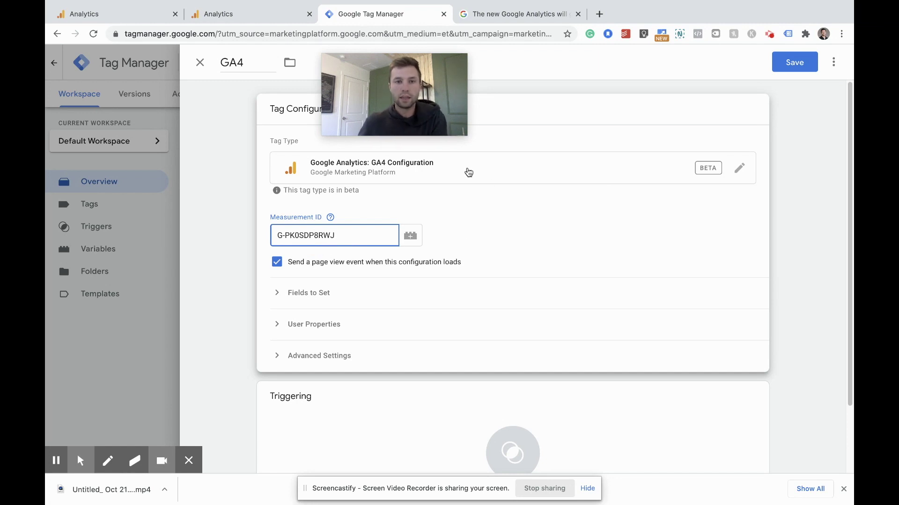
mouse_move(412, 127)
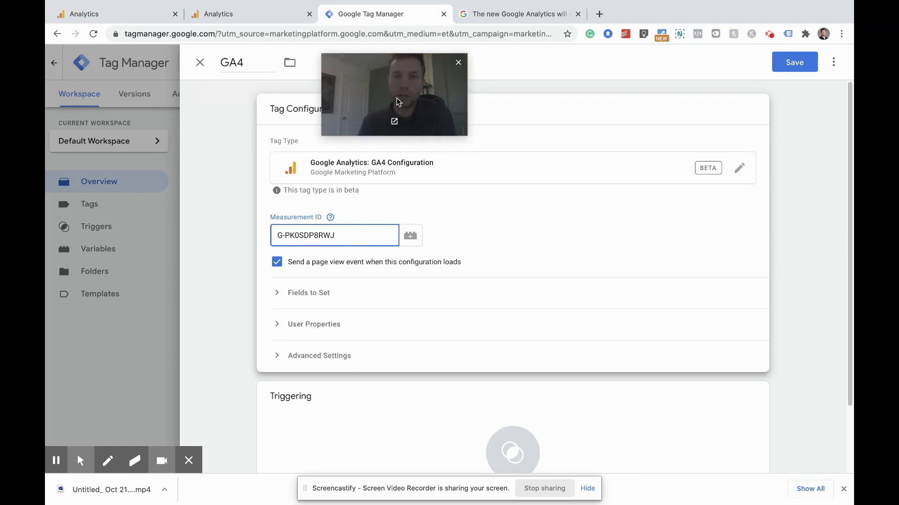
left_click_drag(383, 98, 421, 91)
scroll(368, 364, "down", 3)
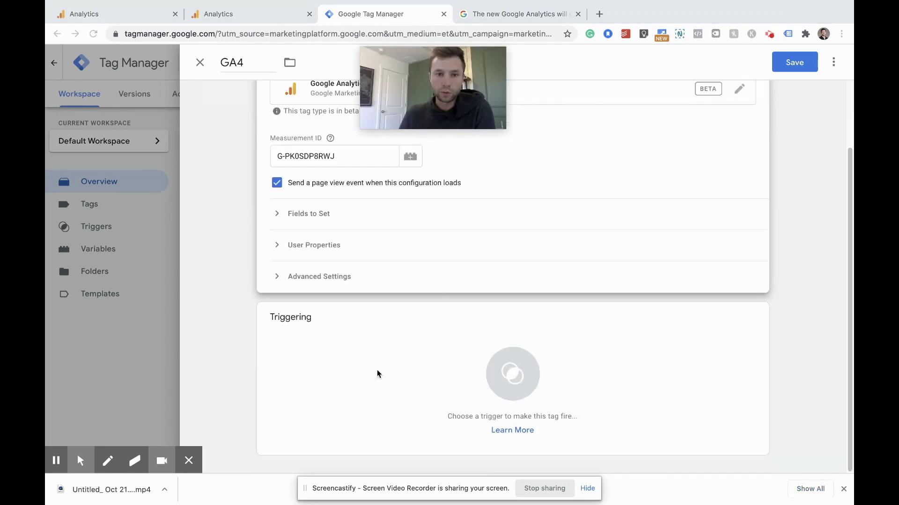
Step: Set the tag to fire on All Pages and save it
left_click(423, 364)
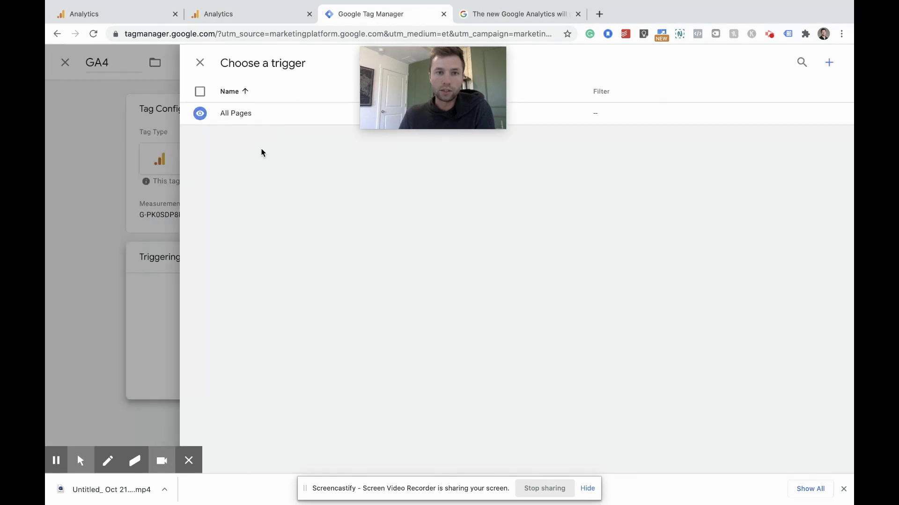
left_click(254, 122)
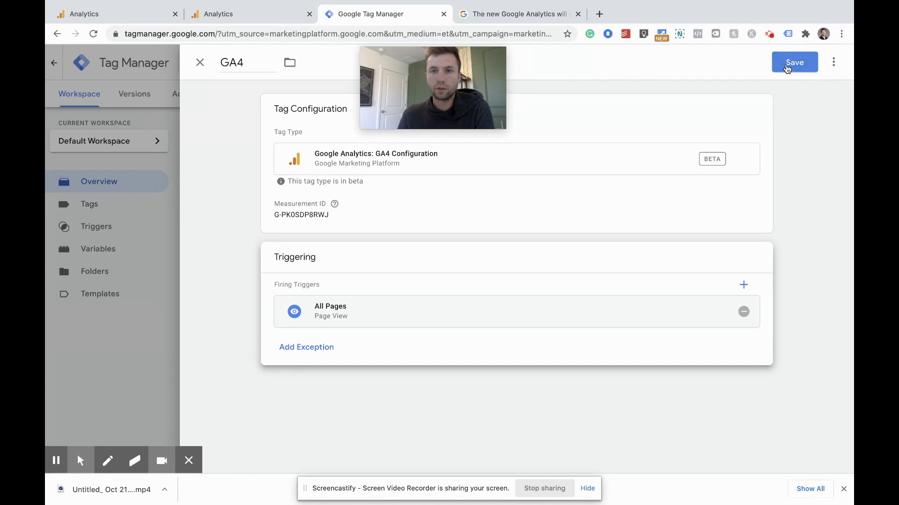
left_click(787, 69)
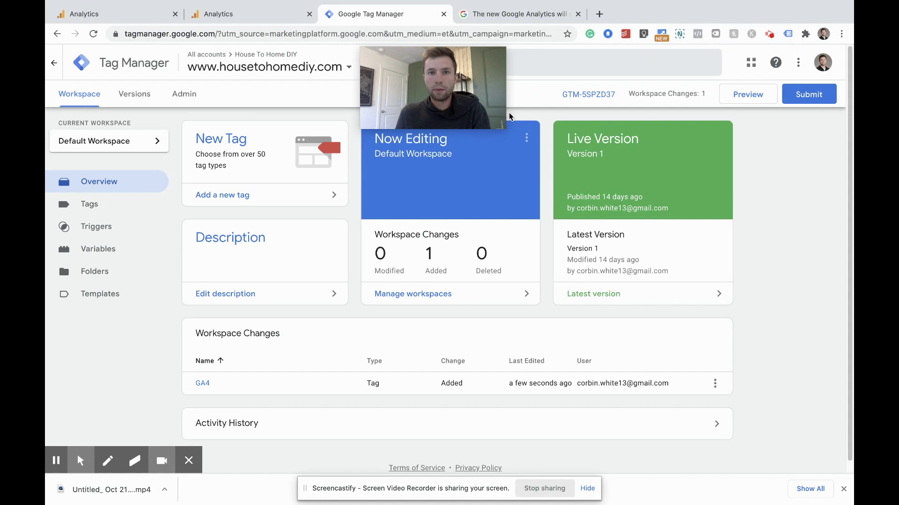
left_click_drag(469, 78, 443, 86)
Step: Submit the workspace changes and publish them as a new version named 'GA4'
left_click(803, 98)
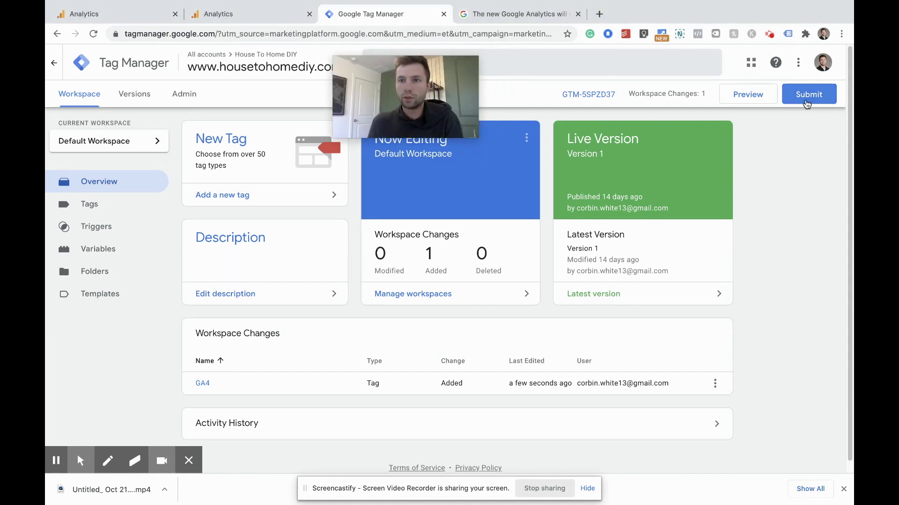
left_click(803, 98)
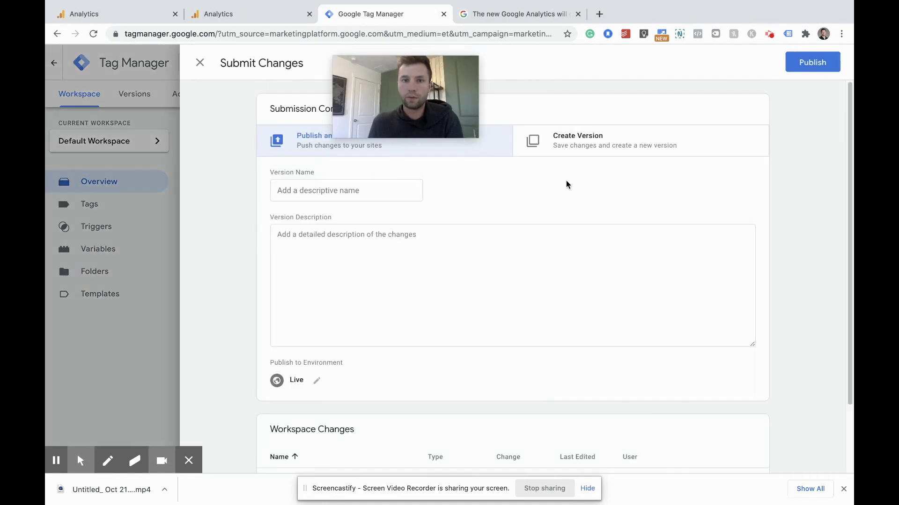
left_click(305, 198)
type("GA4")
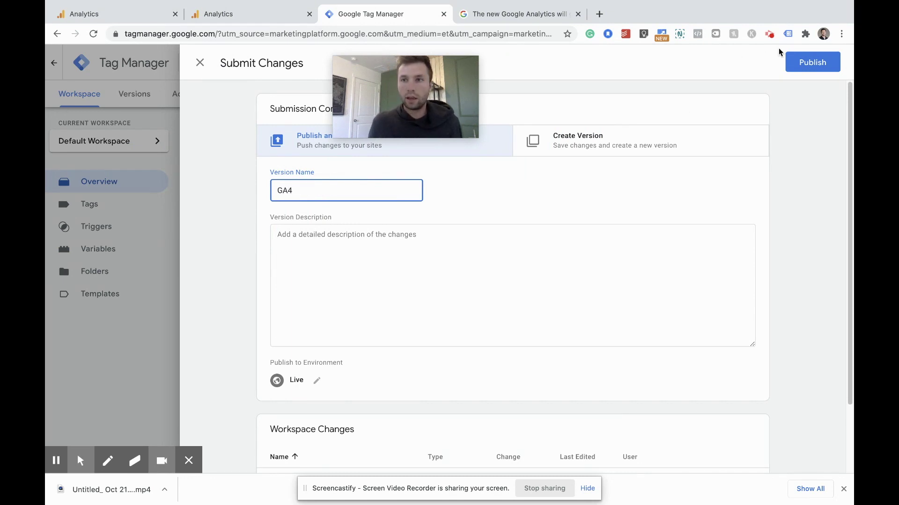
left_click(795, 64)
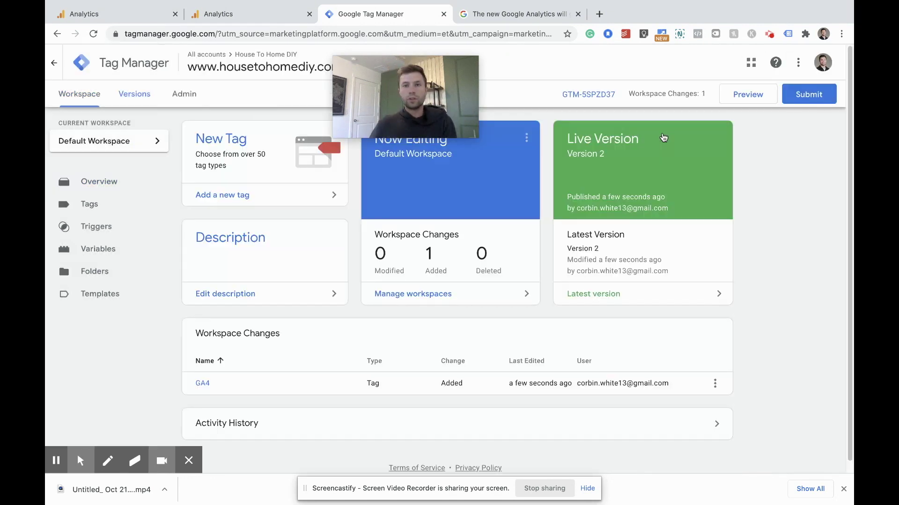
left_click(663, 137)
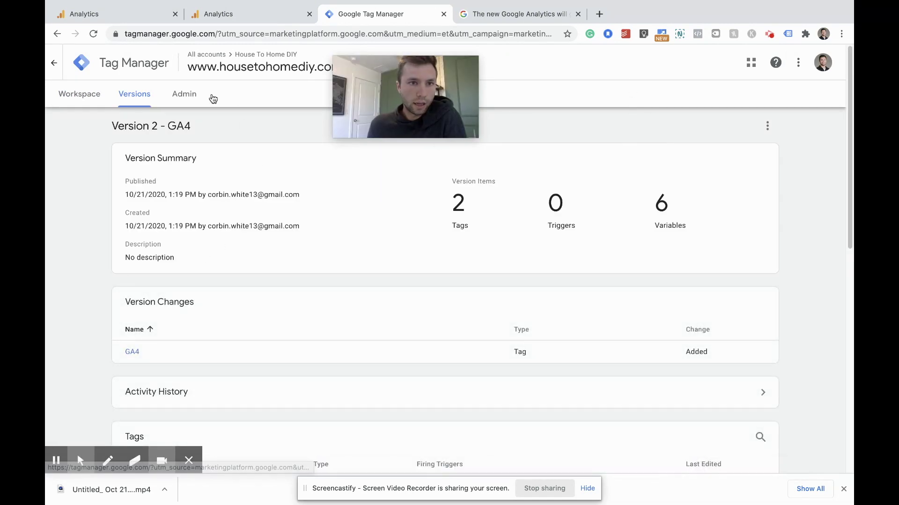
Step: Confirm Version 2 - GA4 is live in Versions, then return to the Workspace
scroll(234, 183, "down", 1)
scroll(159, 140, "up", 1)
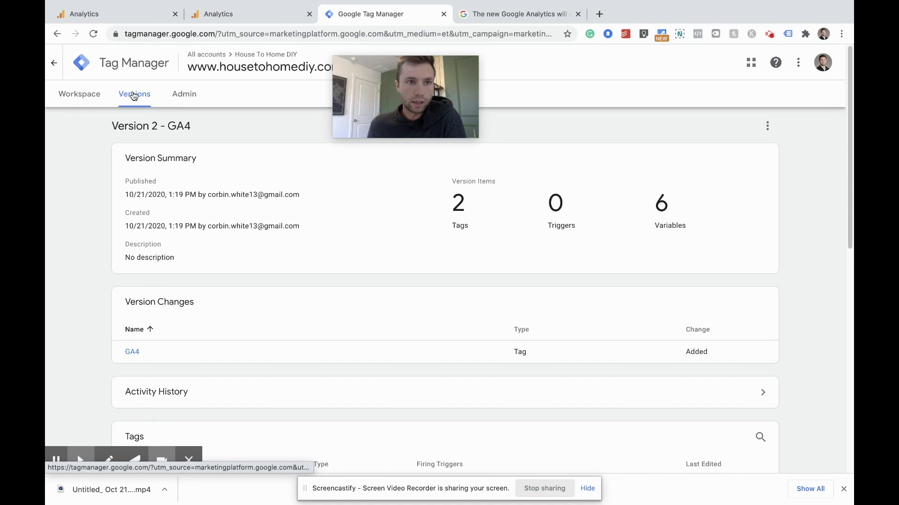
left_click(134, 95)
left_click(83, 96)
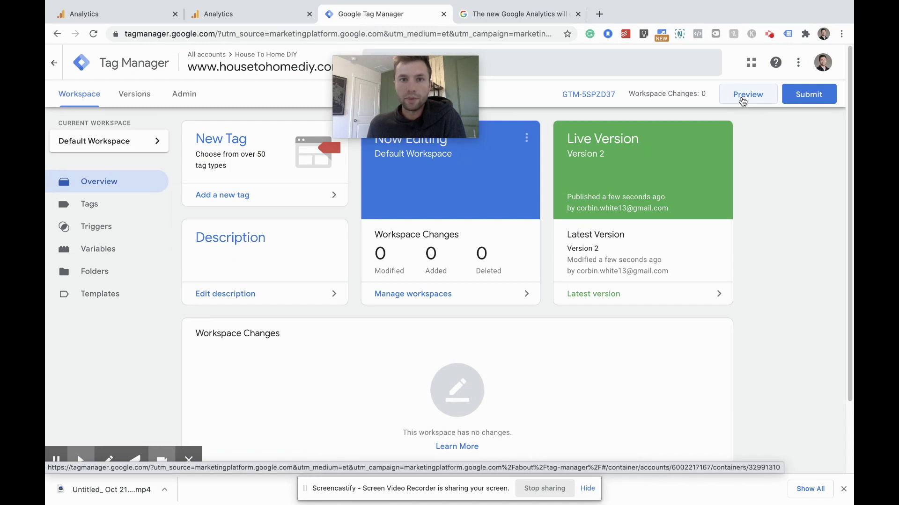
left_click(744, 95)
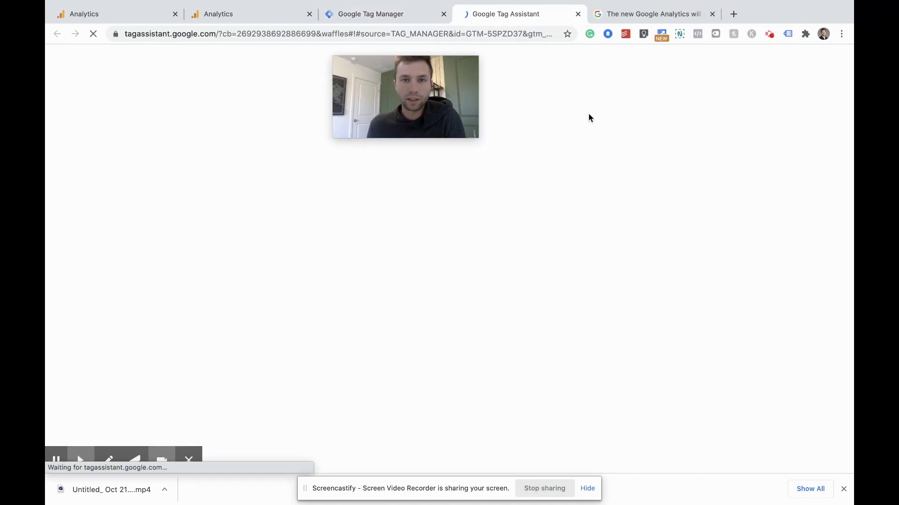
left_click(328, 279)
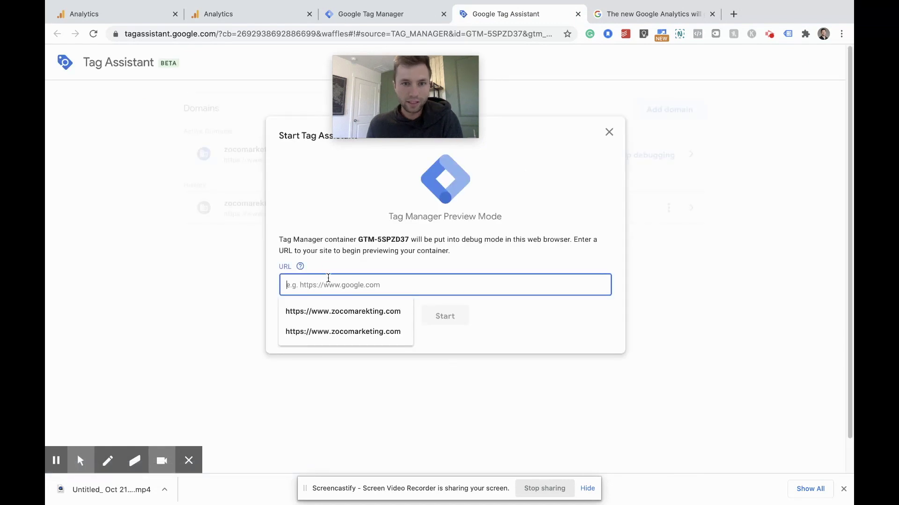
type("www")
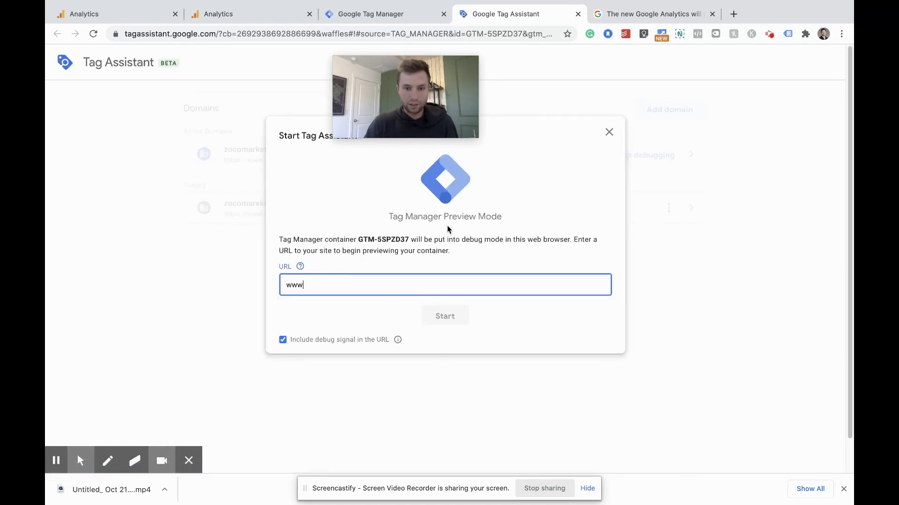
type(".hosui")
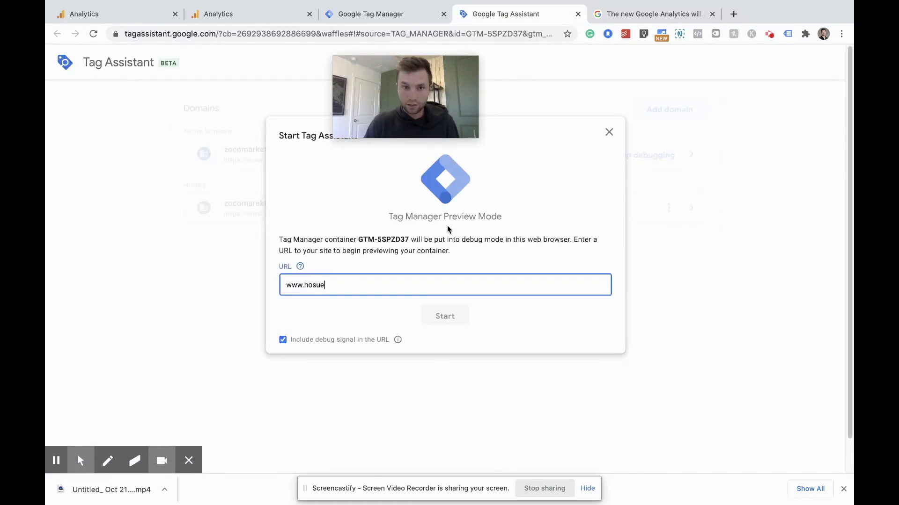
key("BackSpace")
key("BackSpace")
type("use")
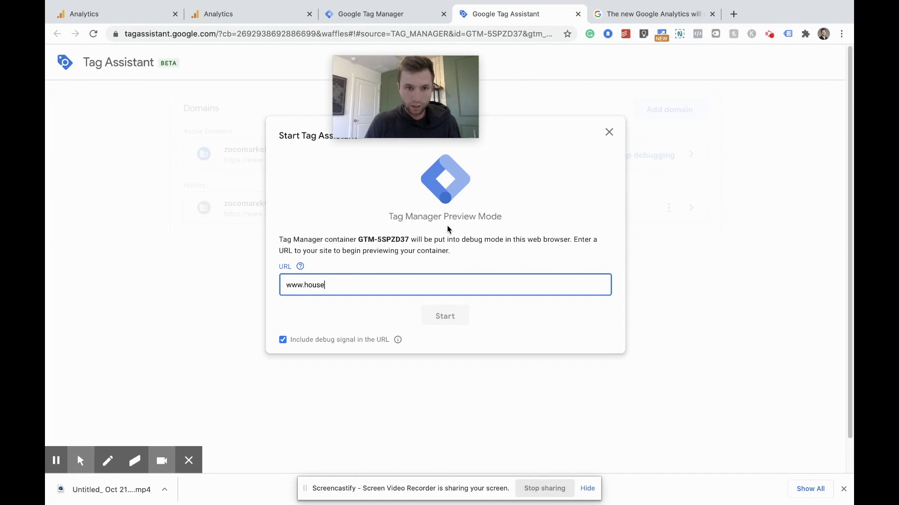
type("t")
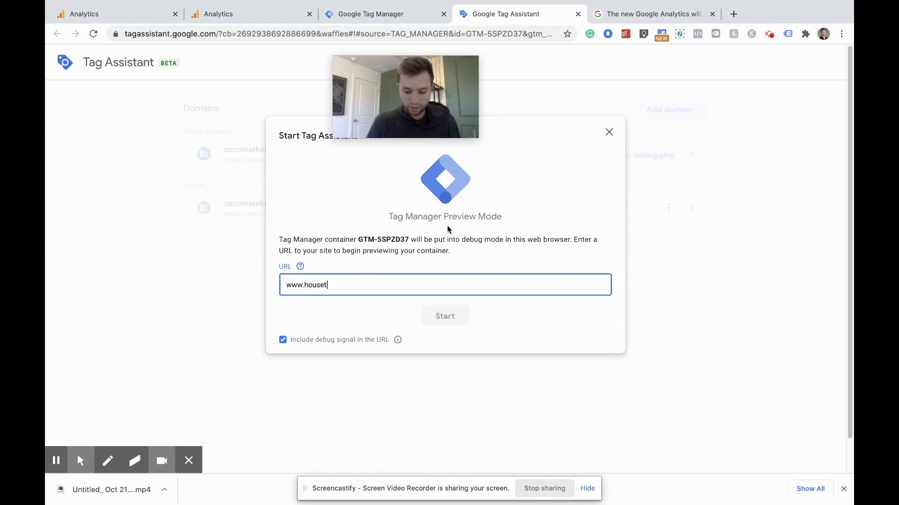
type("ohomed")
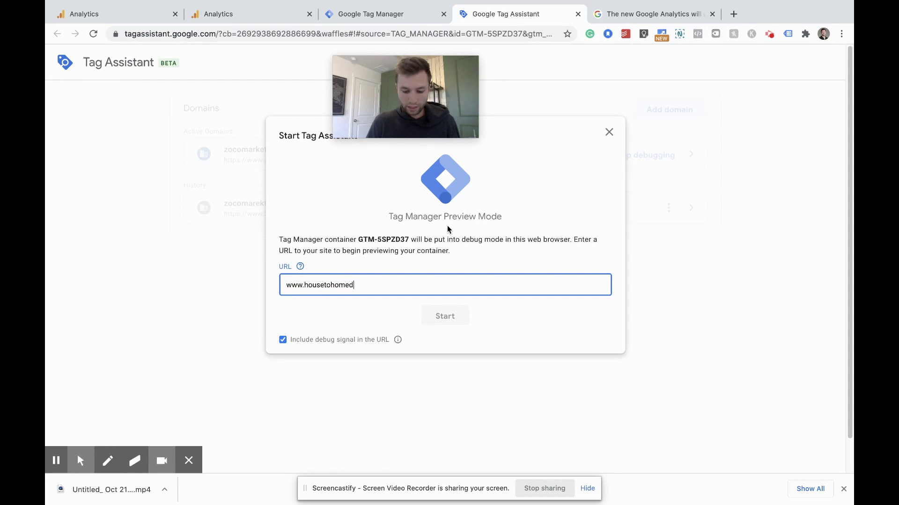
type("iy.com")
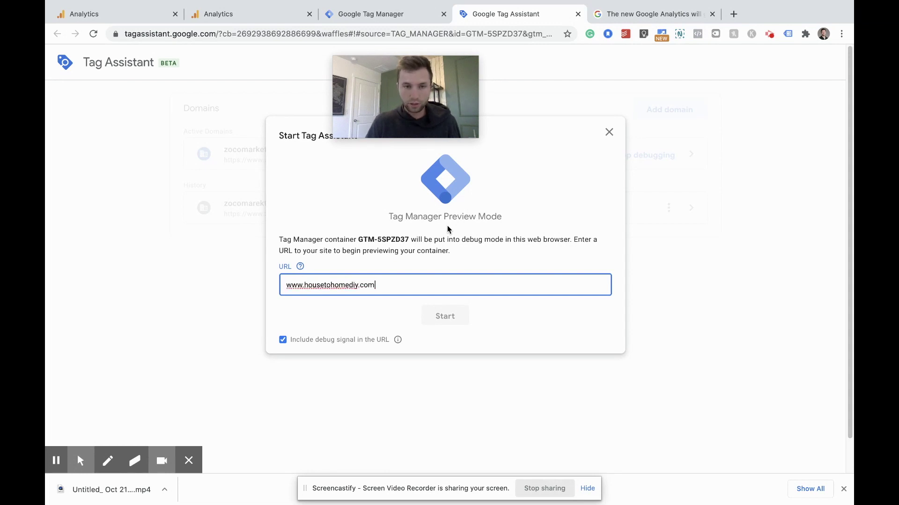
left_click(287, 279)
type("h")
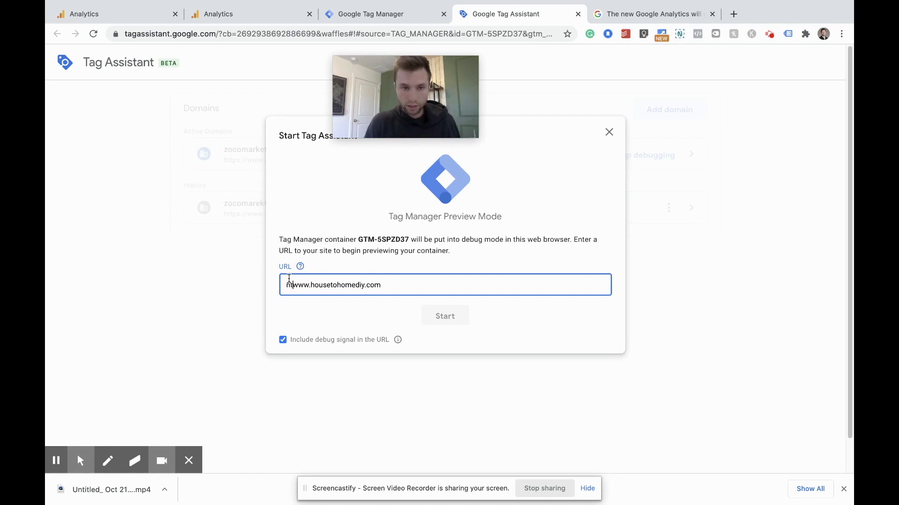
type("ttps")
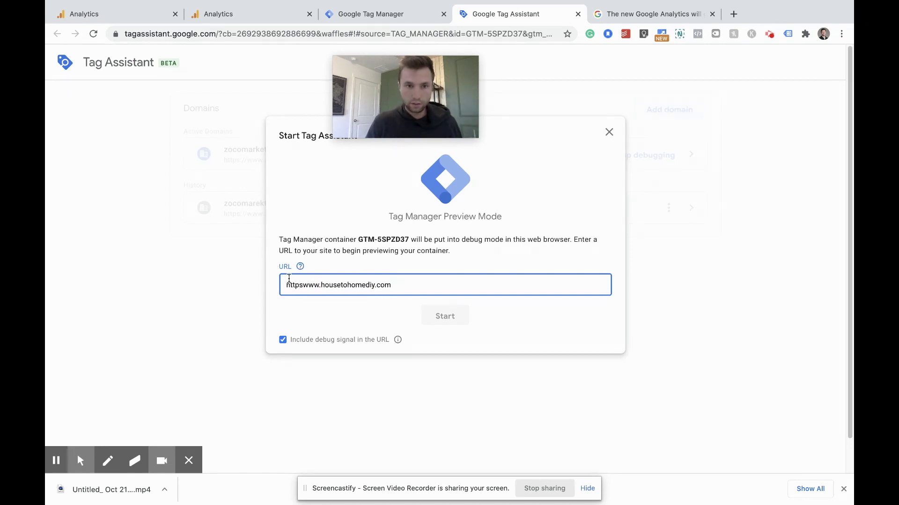
type("://")
left_click(447, 315)
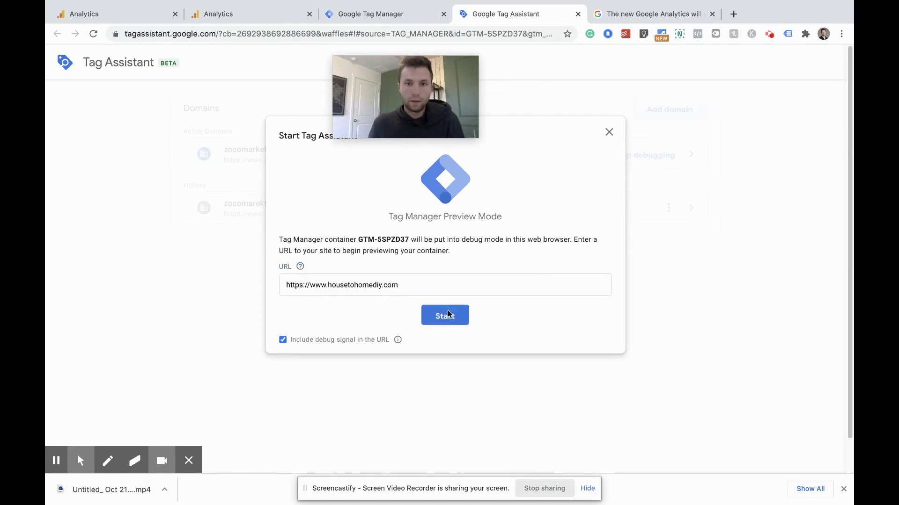
left_click(453, 316)
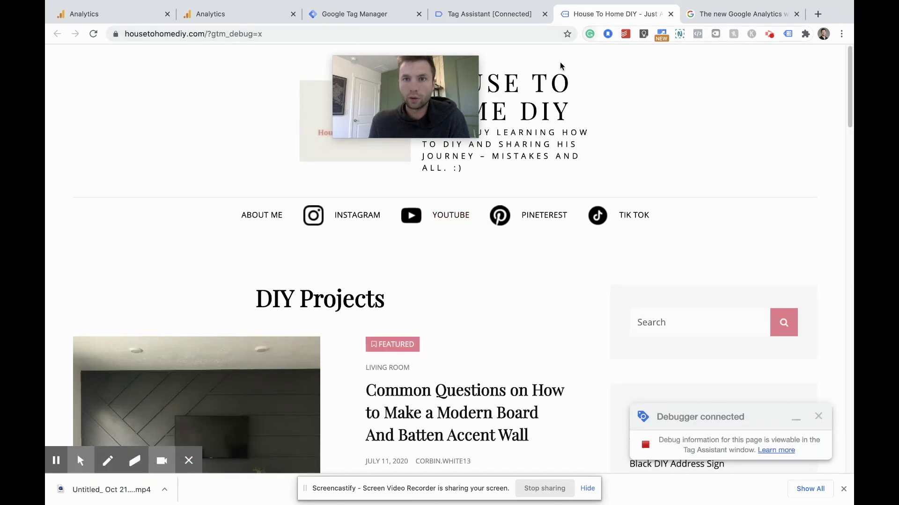
Step: Confirm the connection and check that the Universal Analytics and GA4 tags each fired once
left_click(471, 16)
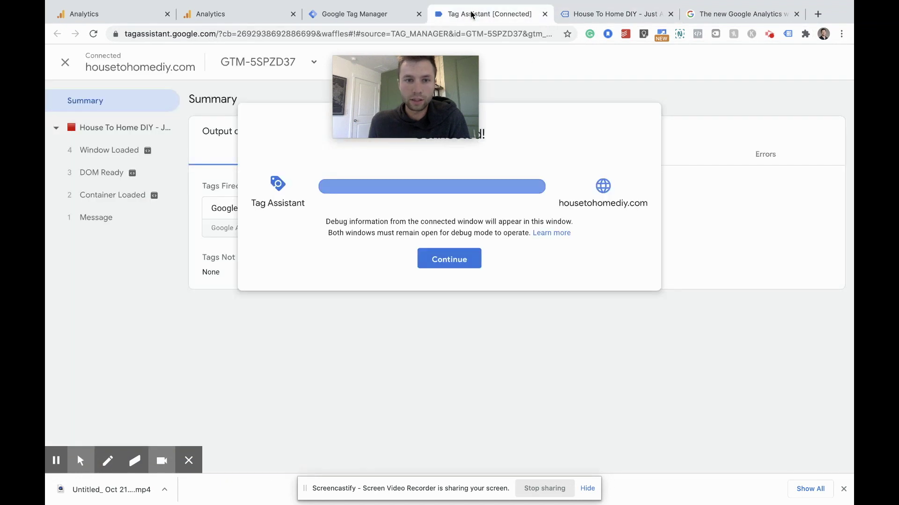
left_click(450, 259)
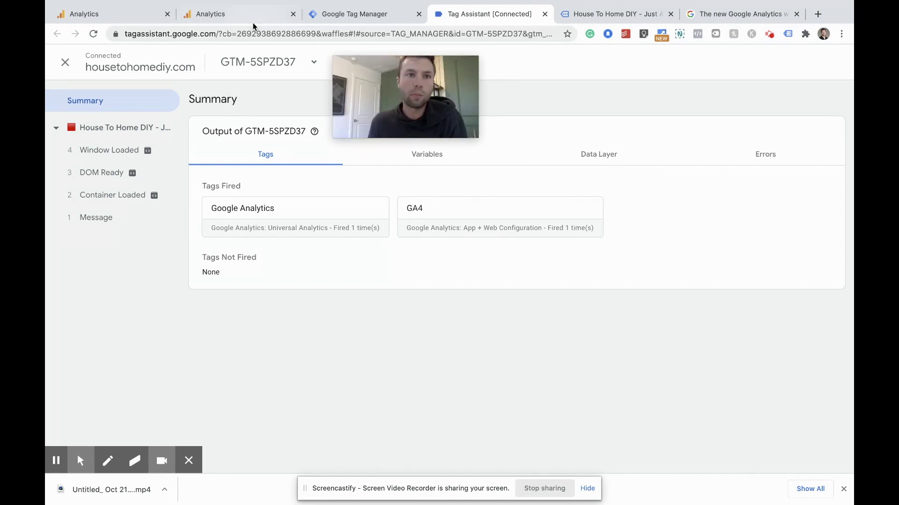
Step: Close the GA4 web stream details panel
left_click(242, 12)
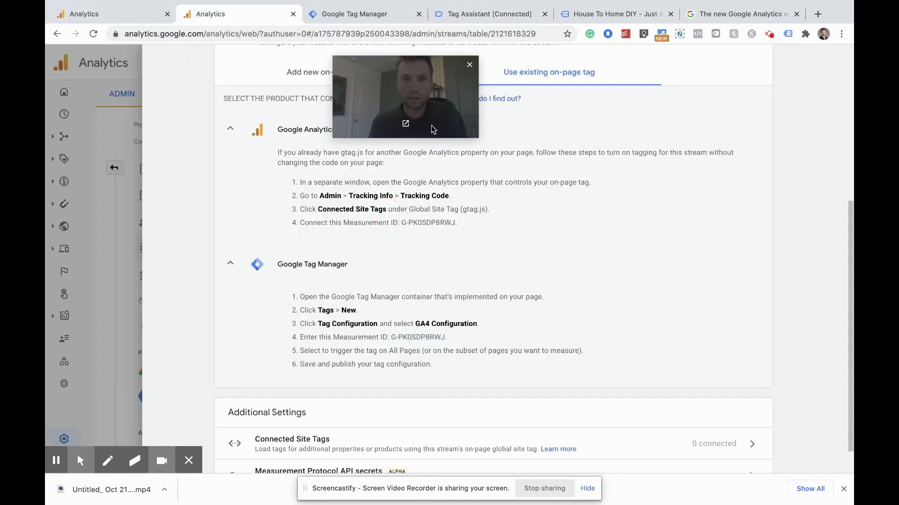
left_click_drag(394, 105, 107, 104)
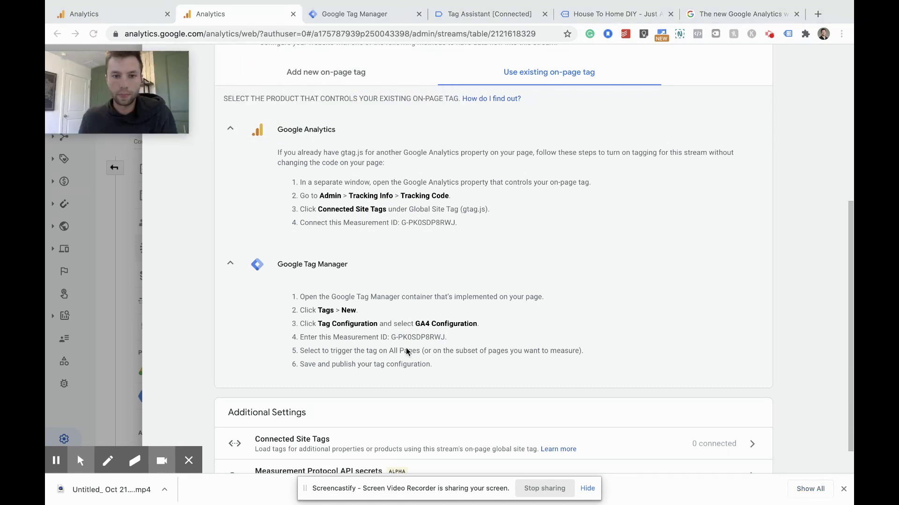
scroll(418, 276, "up", 5)
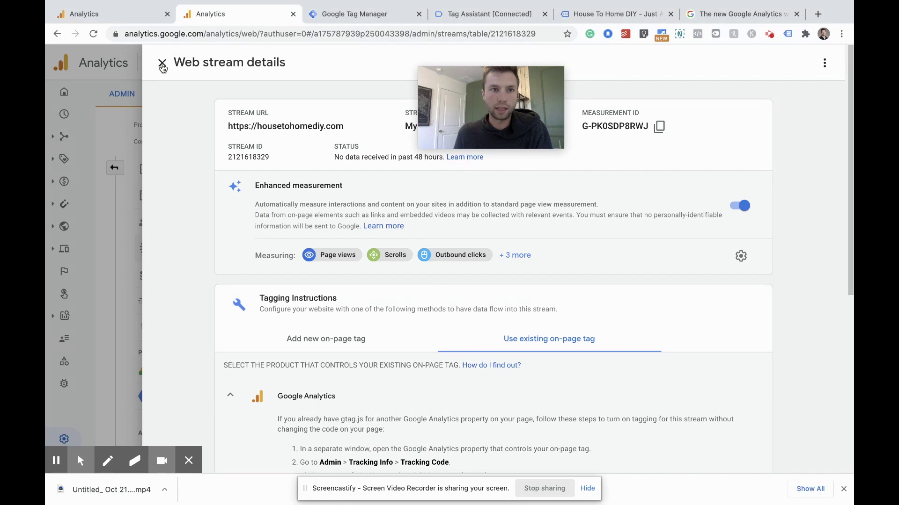
left_click(162, 62)
Step: Show the property's Setup Assistant and scroll down to the Property settings tasks
left_click_drag(478, 100, 270, 86)
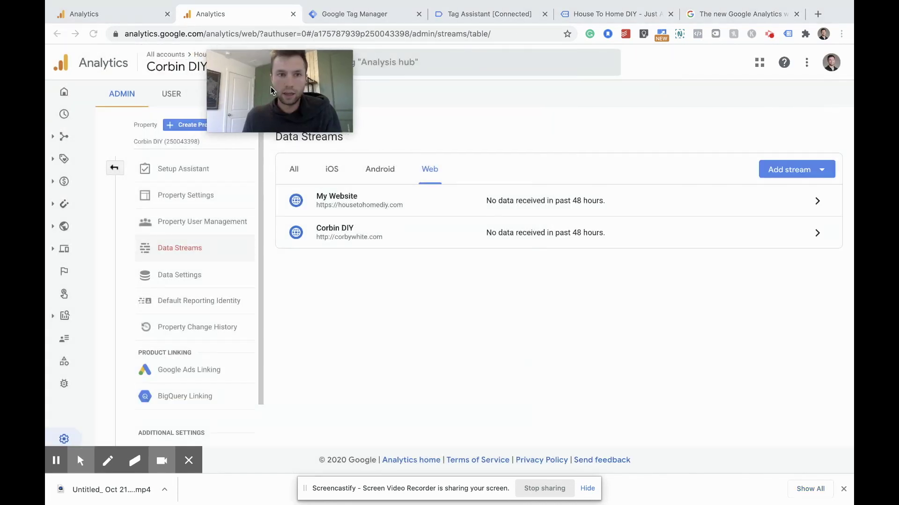
left_click(178, 174)
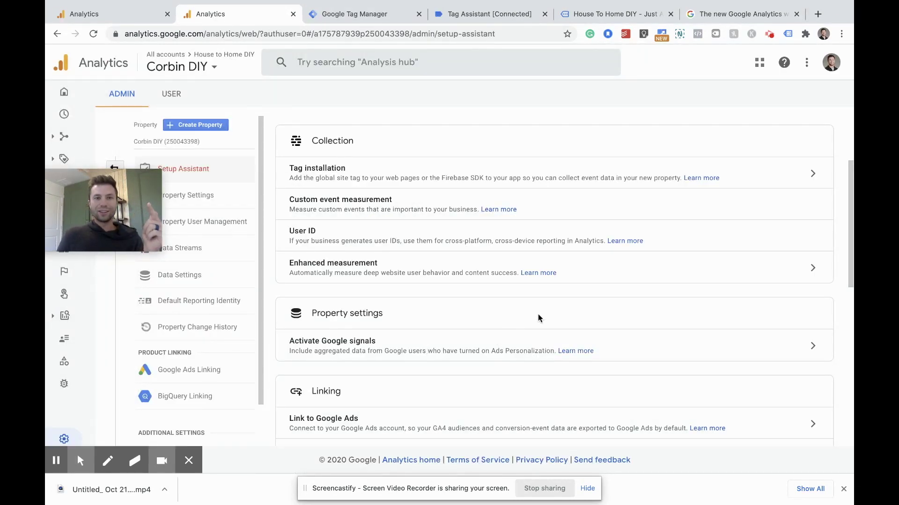
scroll(465, 305, "down", 1)
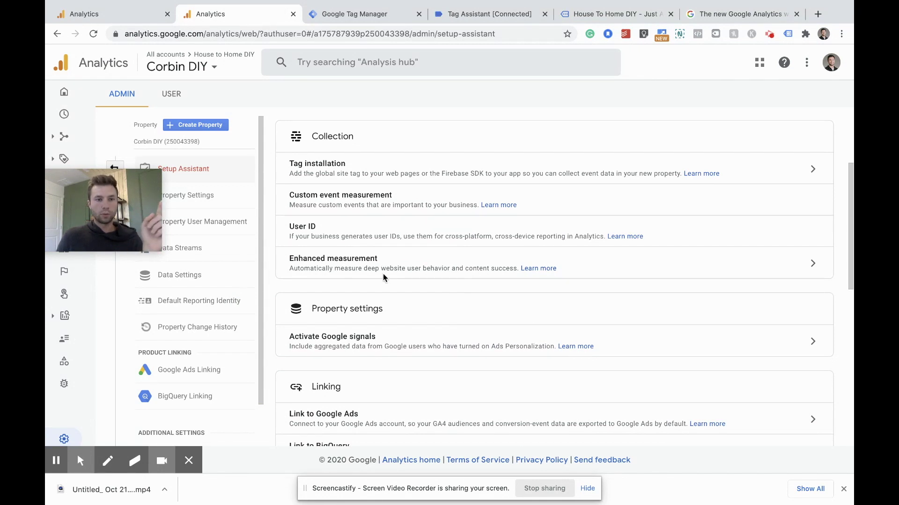
scroll(402, 262, "down", 1)
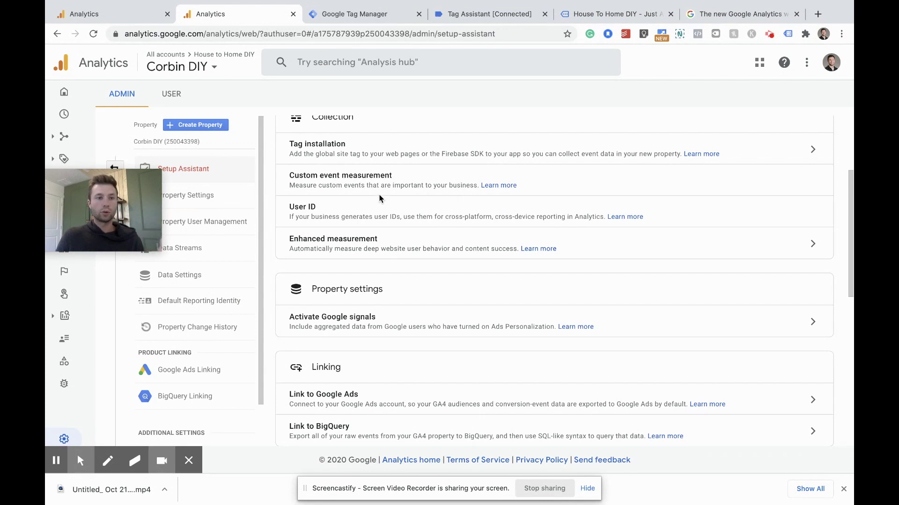
scroll(389, 201, "down", 2)
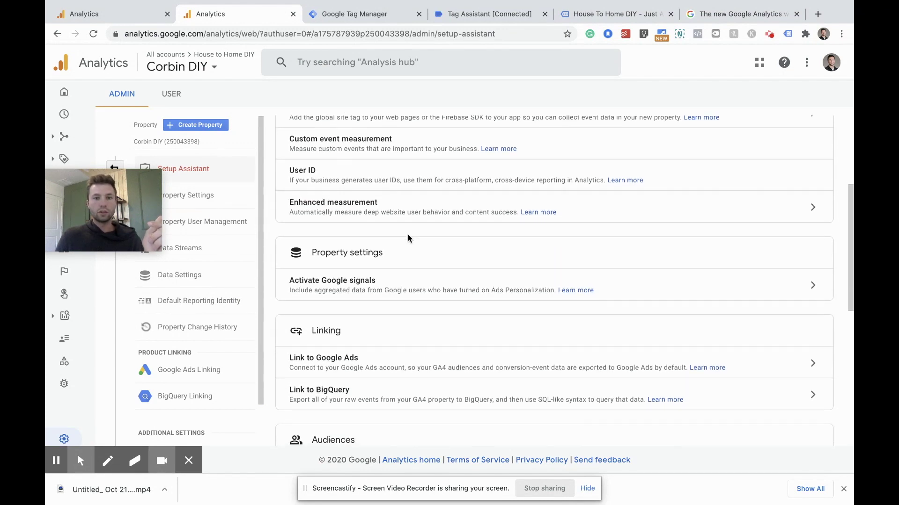
scroll(407, 244, "down", 1)
Step: Turn on Google signals for Corbin DIY through Get started, Continue and Activate
left_click(721, 268)
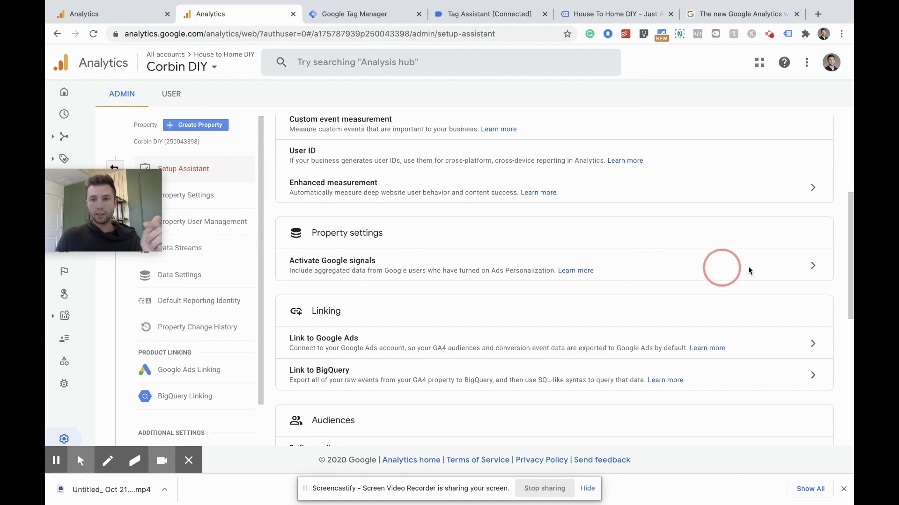
left_click(812, 268)
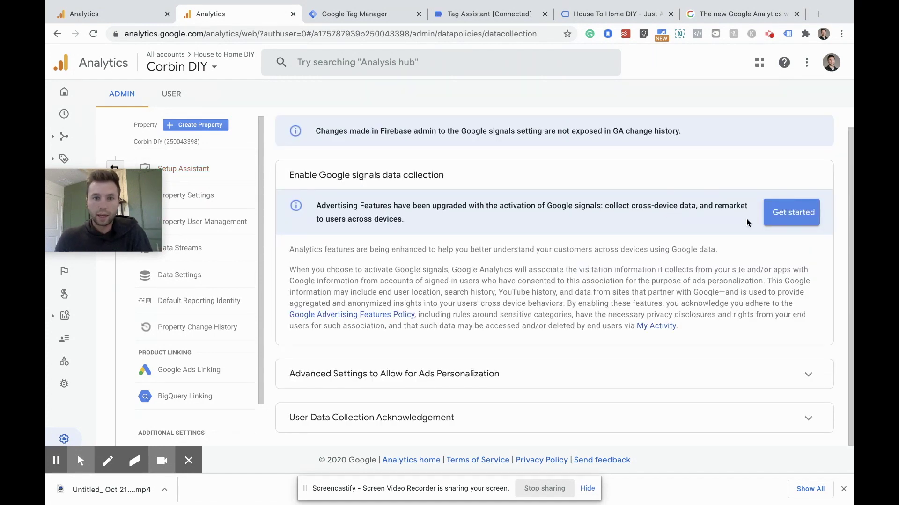
left_click(775, 219)
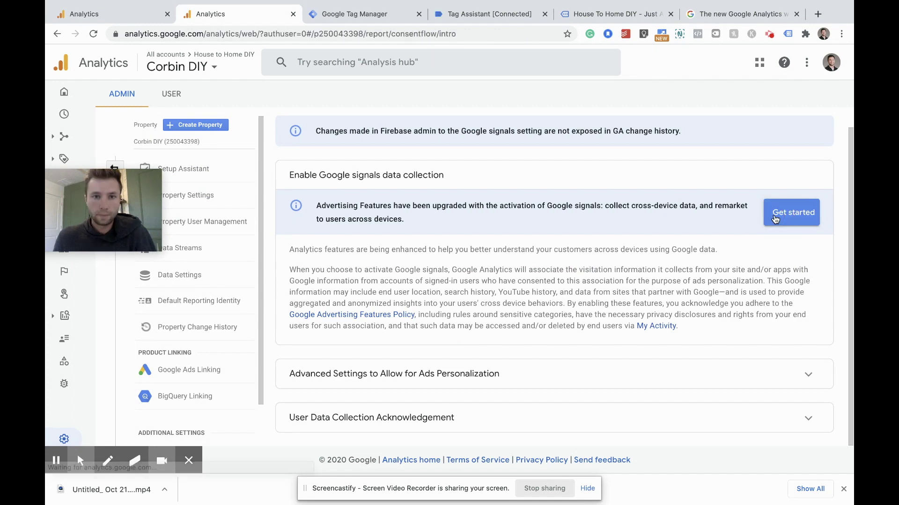
scroll(436, 300, "down", 3)
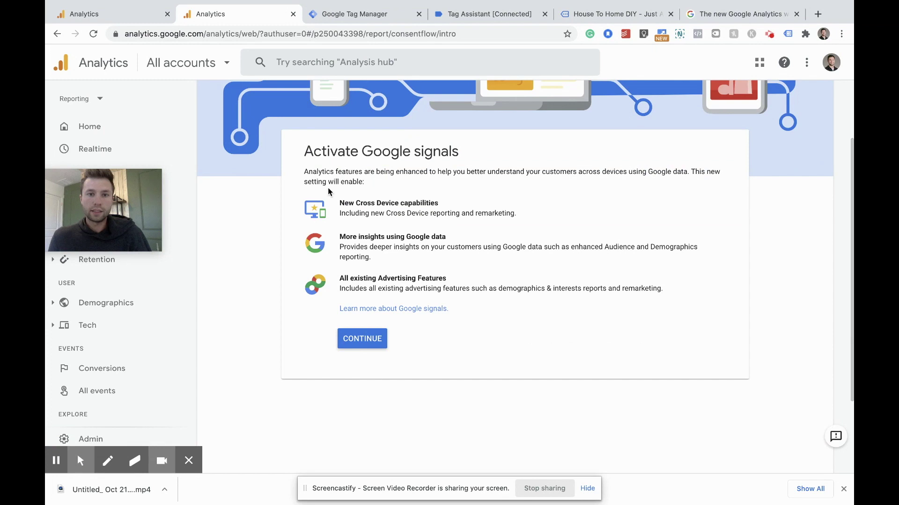
left_click_drag(340, 203, 449, 207)
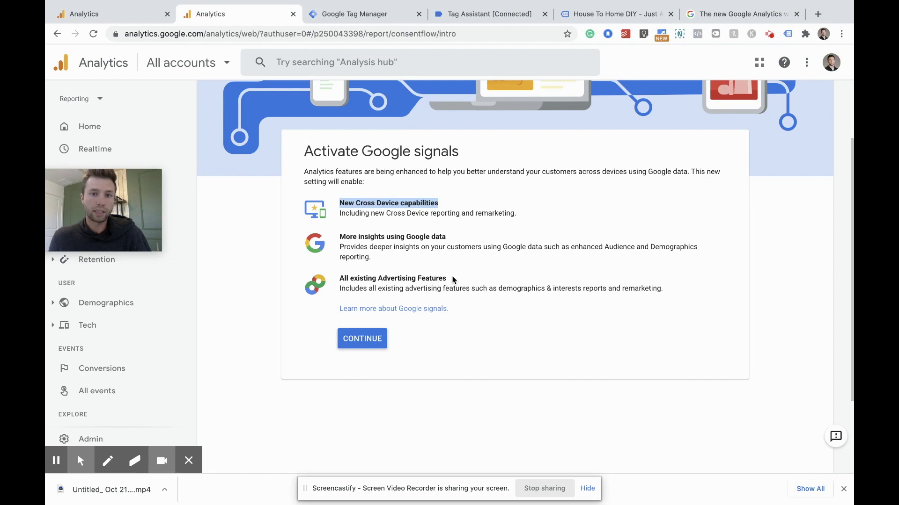
left_click(364, 339)
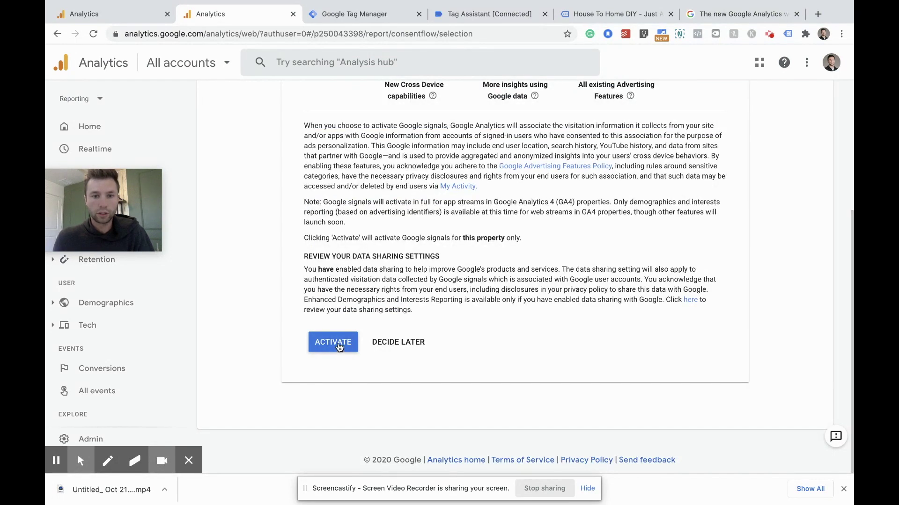
left_click(349, 345)
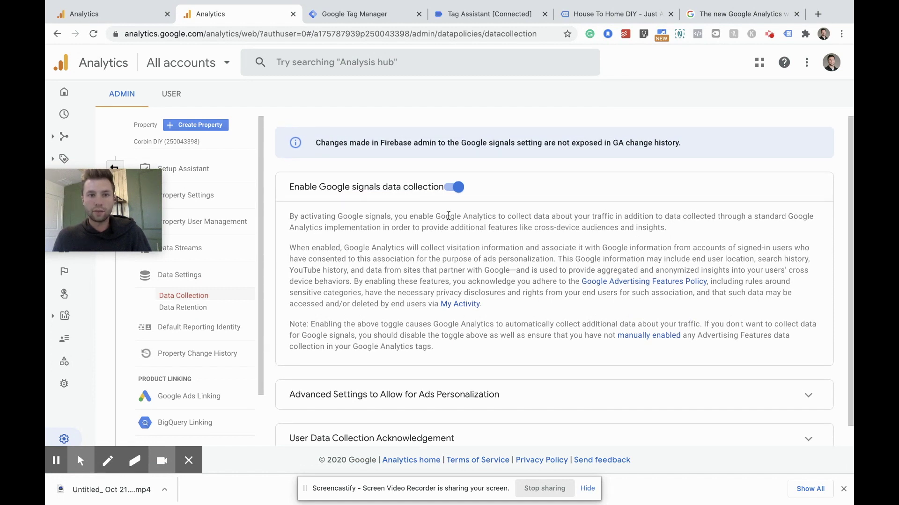
scroll(380, 367, "down", 1)
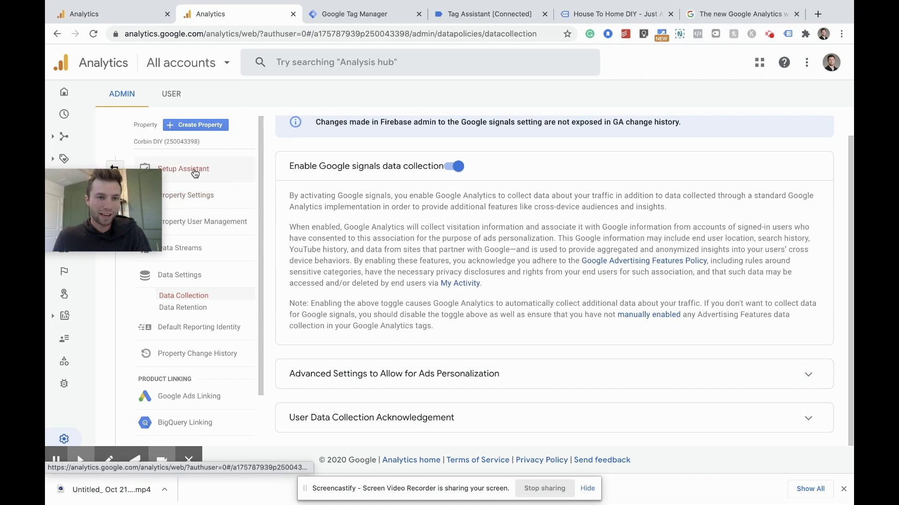
left_click_drag(118, 192, 721, 90)
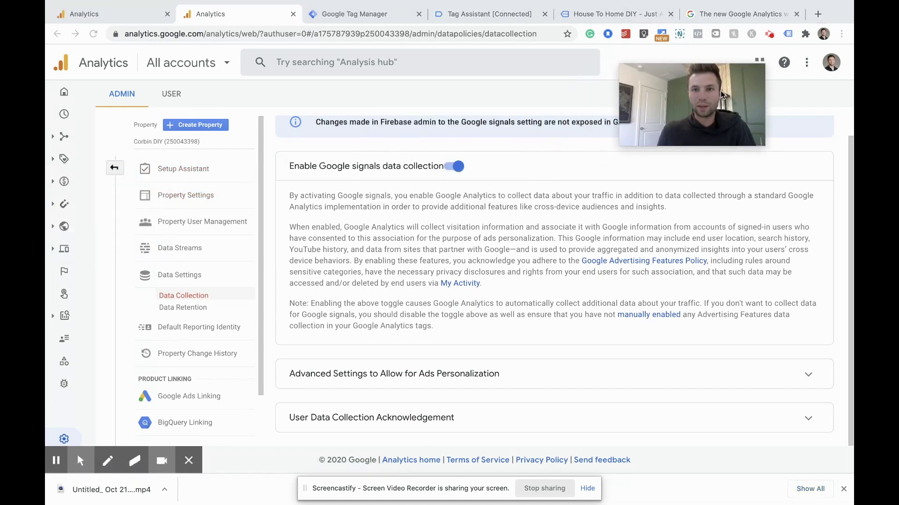
Step: Reopen Setup Assistant and review the Linking, Audiences, Conversions and User management items
left_click(183, 173)
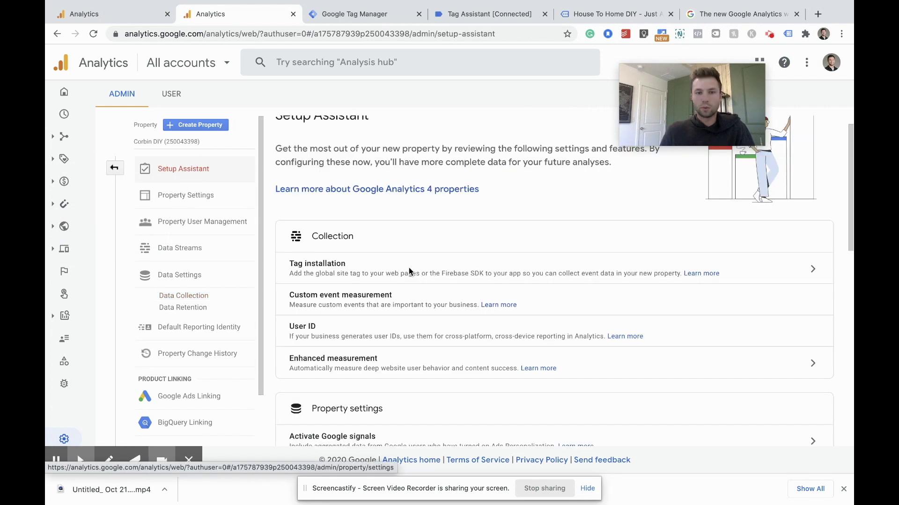
scroll(409, 267, "down", 3)
scroll(794, 202, "up", 1)
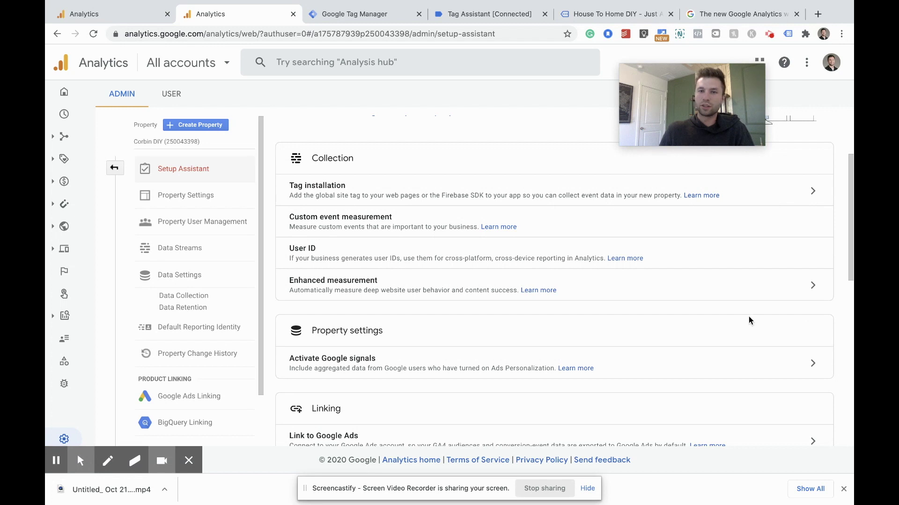
scroll(571, 285, "down", 5)
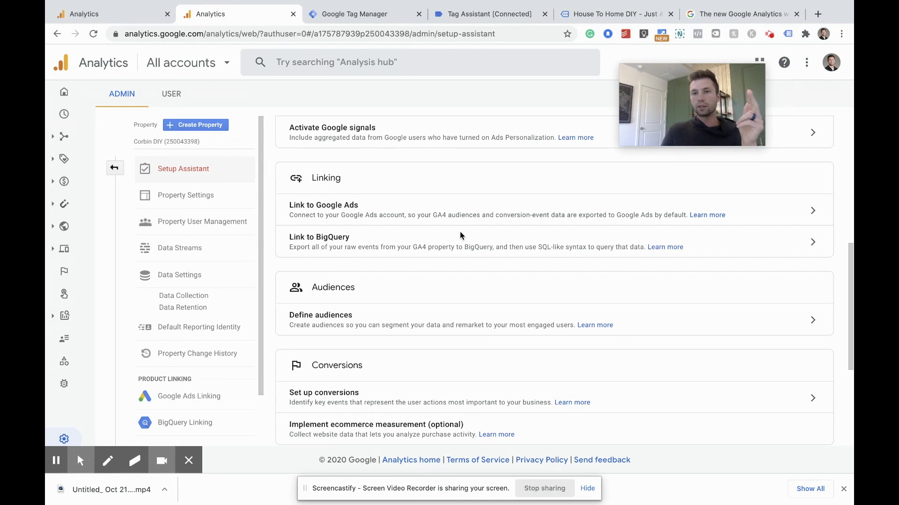
scroll(407, 210, "up", 1)
scroll(391, 201, "down", 2)
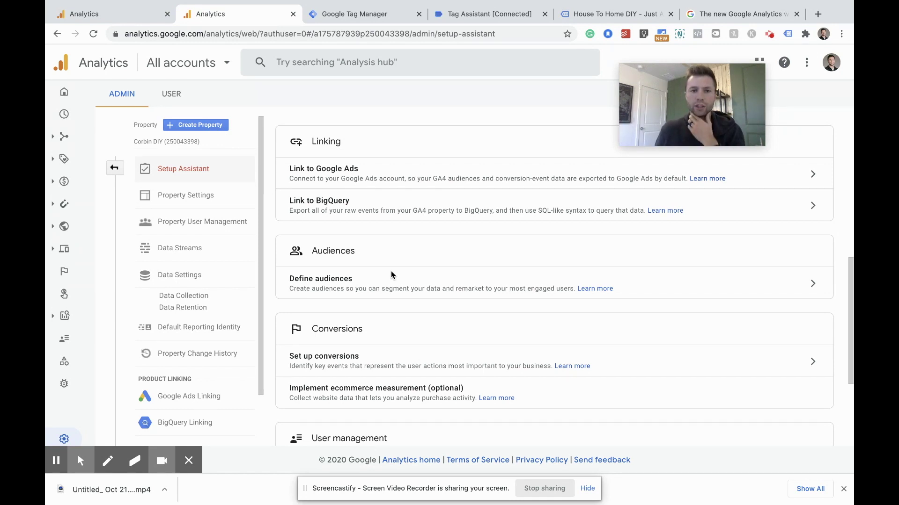
scroll(439, 265, "down", 3)
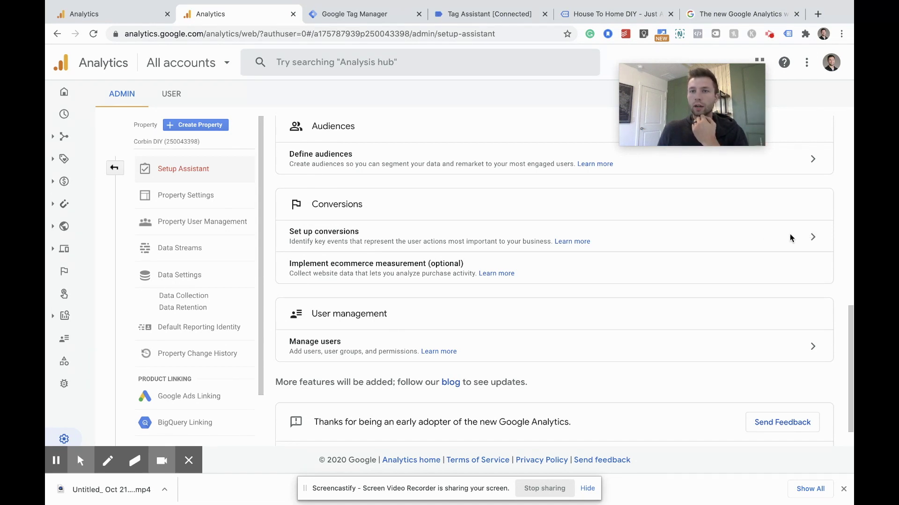
scroll(630, 251, "down", 1)
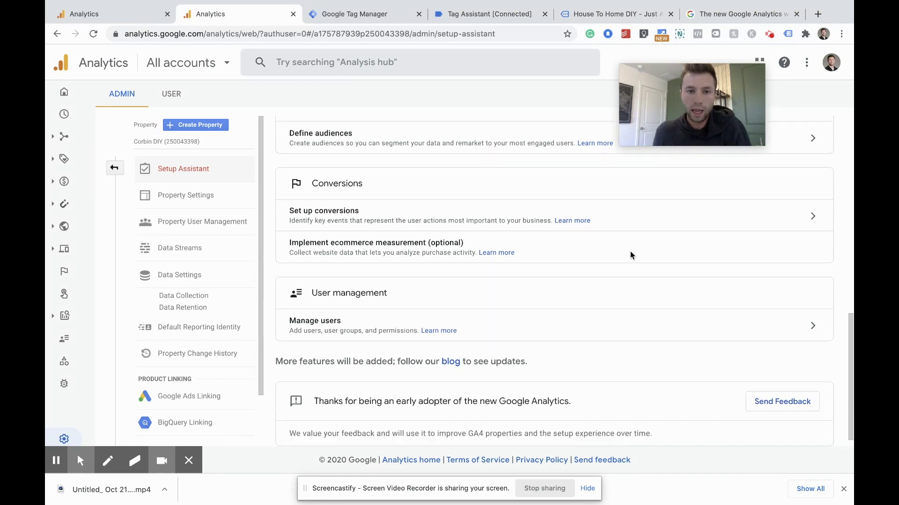
scroll(468, 286, "down", 1)
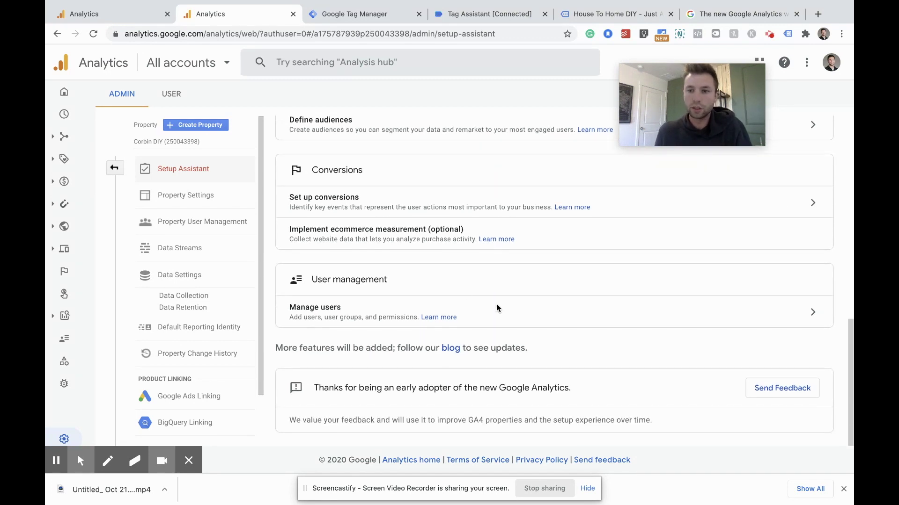